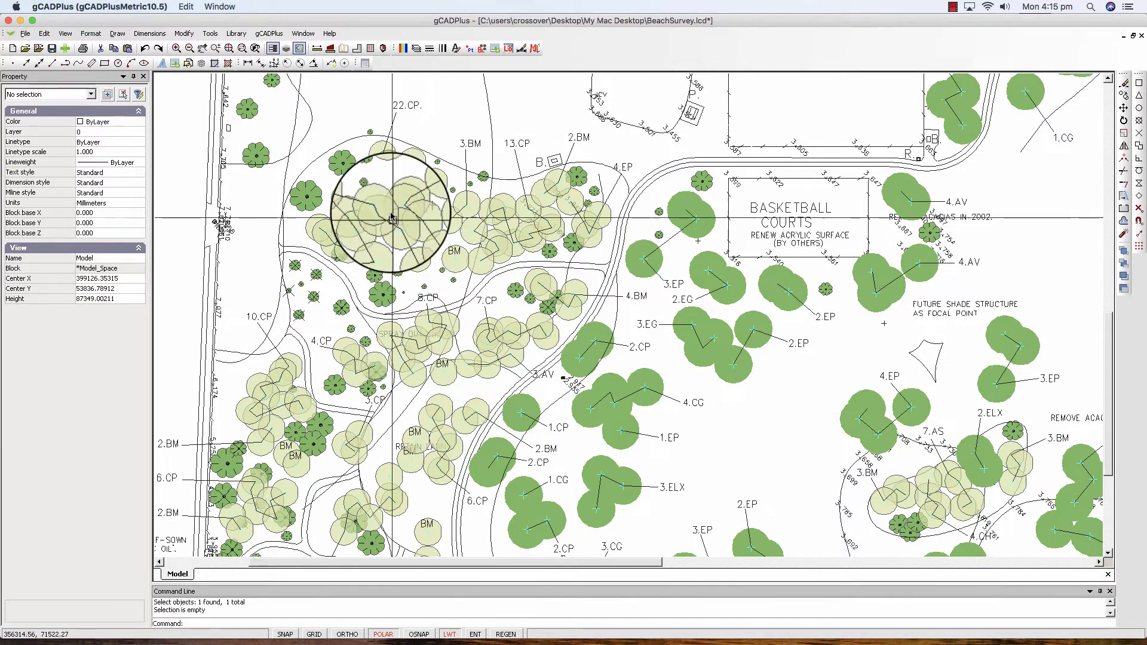
# Examine the 22.CP group in the beach survey by selecting its connecting polyline and one of its tree symbols.
pyautogui.click(393, 125)
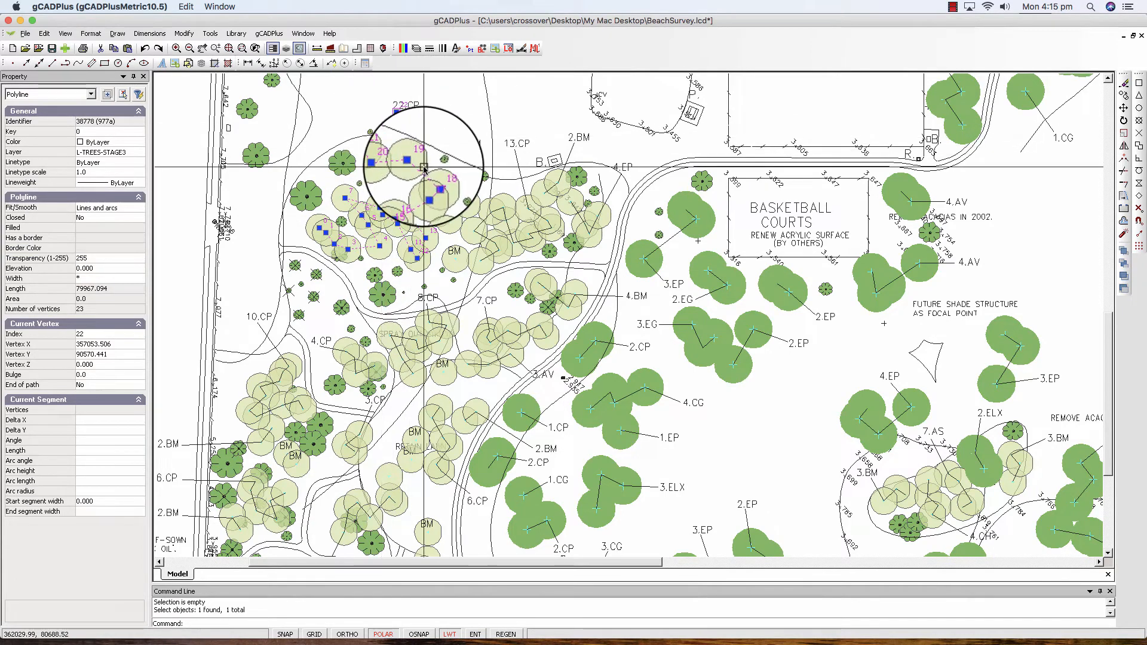
pyautogui.scroll(3, 416, 179)
pyautogui.scroll(-2, 414, 179)
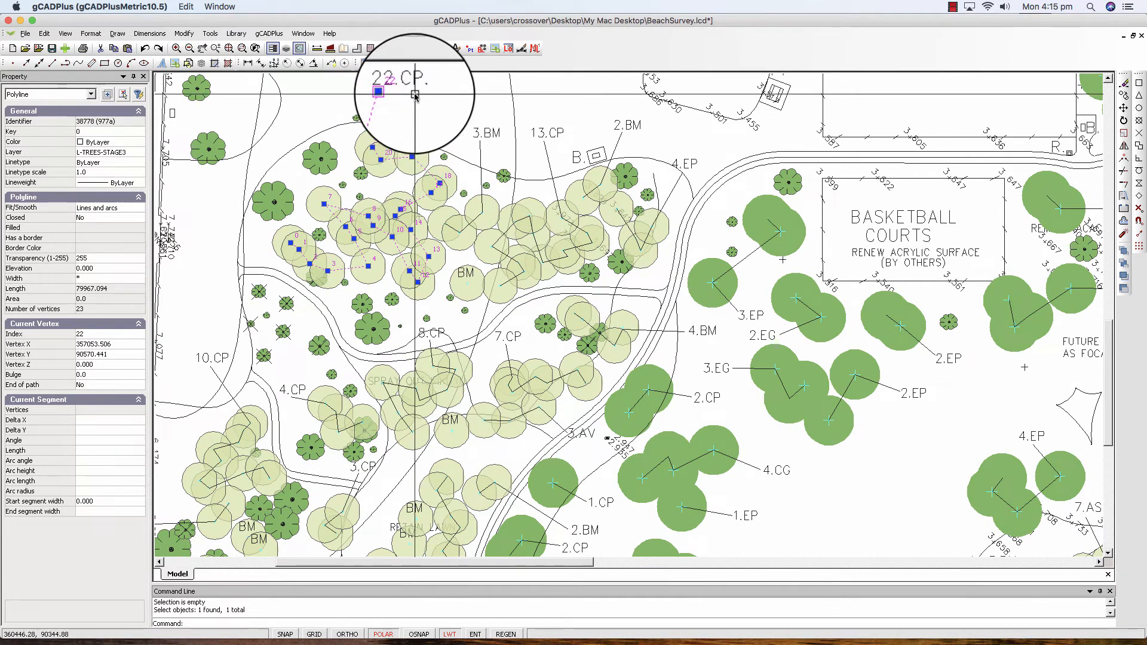
pyautogui.press('Escape')
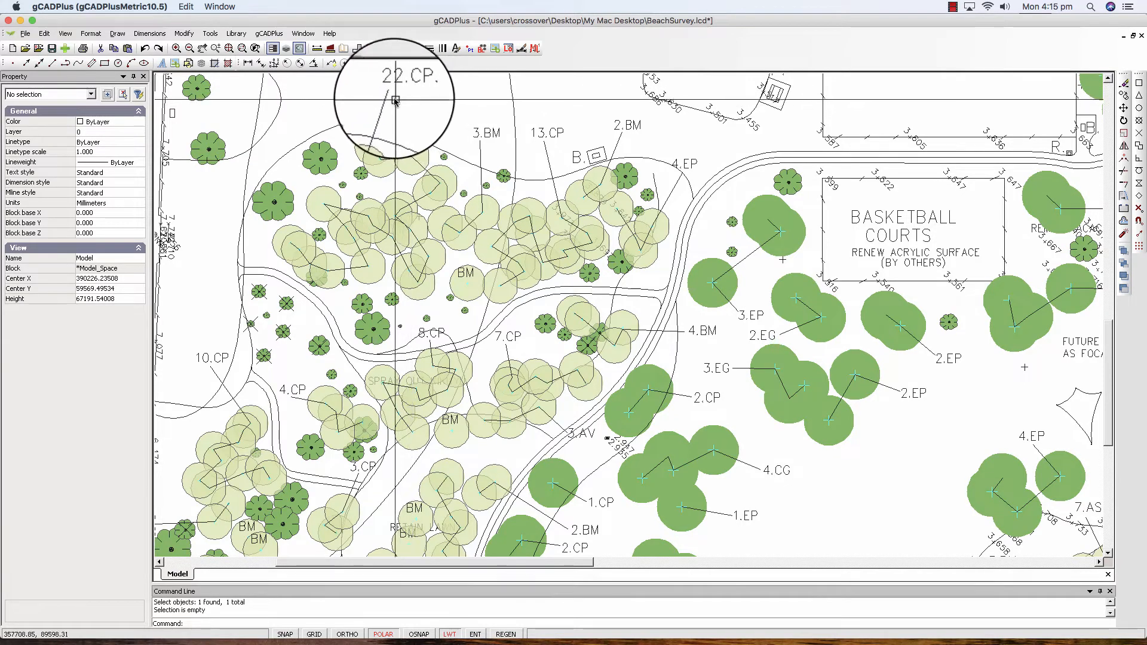
pyautogui.click(364, 148)
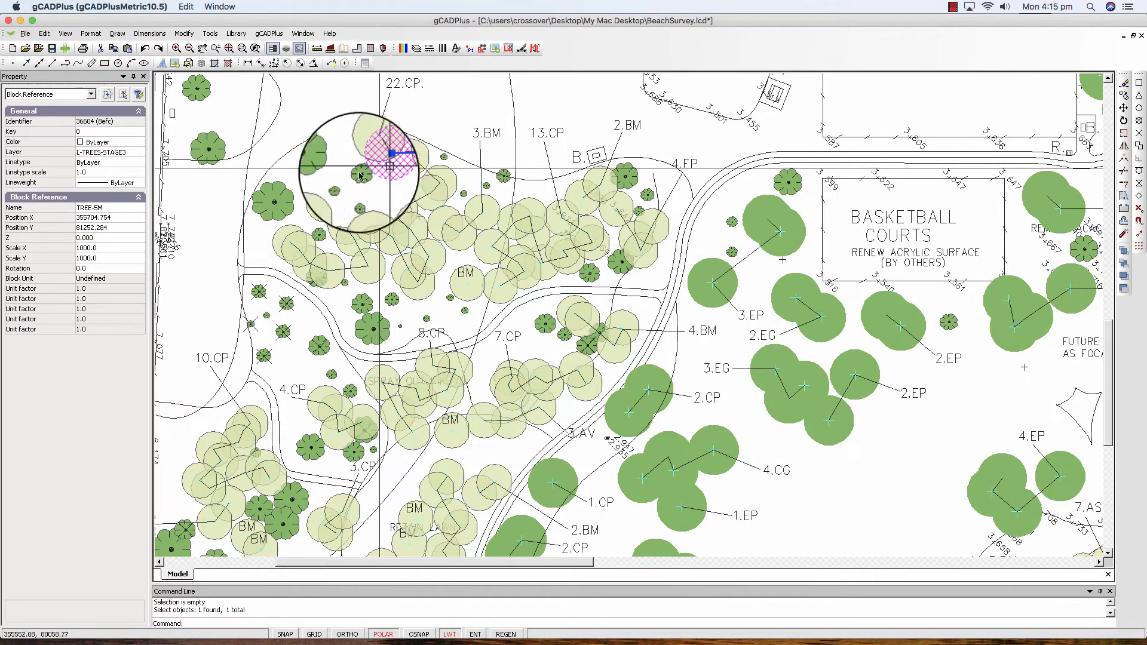
pyautogui.press('Escape')
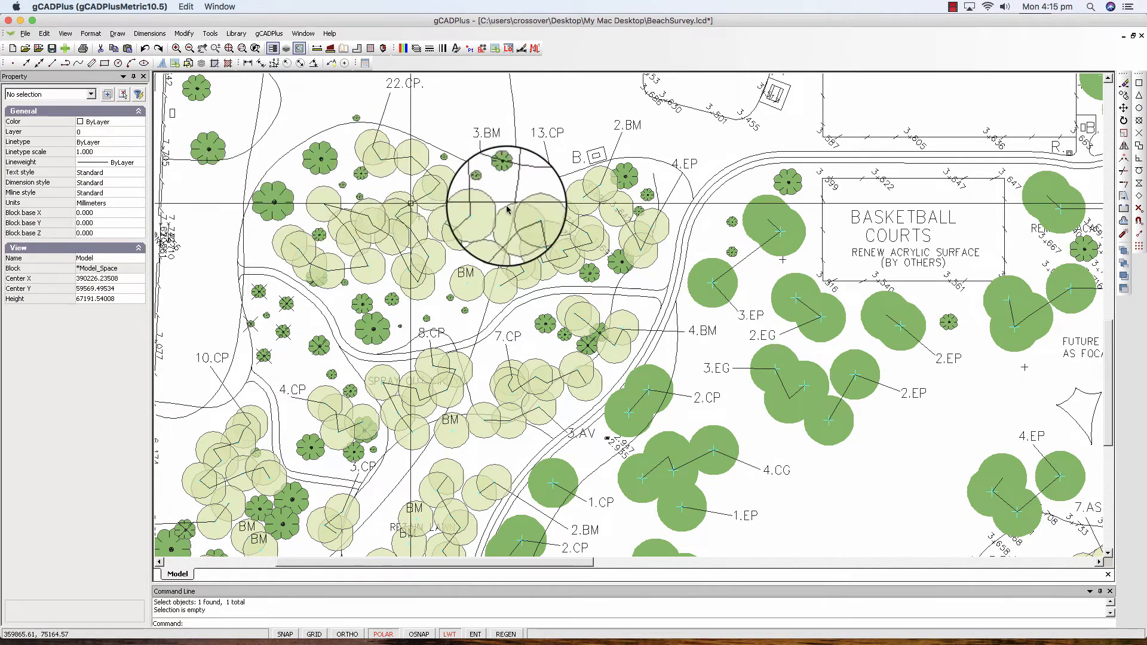
# Inspect the 3.EP group's tree symbol and linking polyline, and a tree symbol and label of the 4.BM group.
pyautogui.click(711, 275)
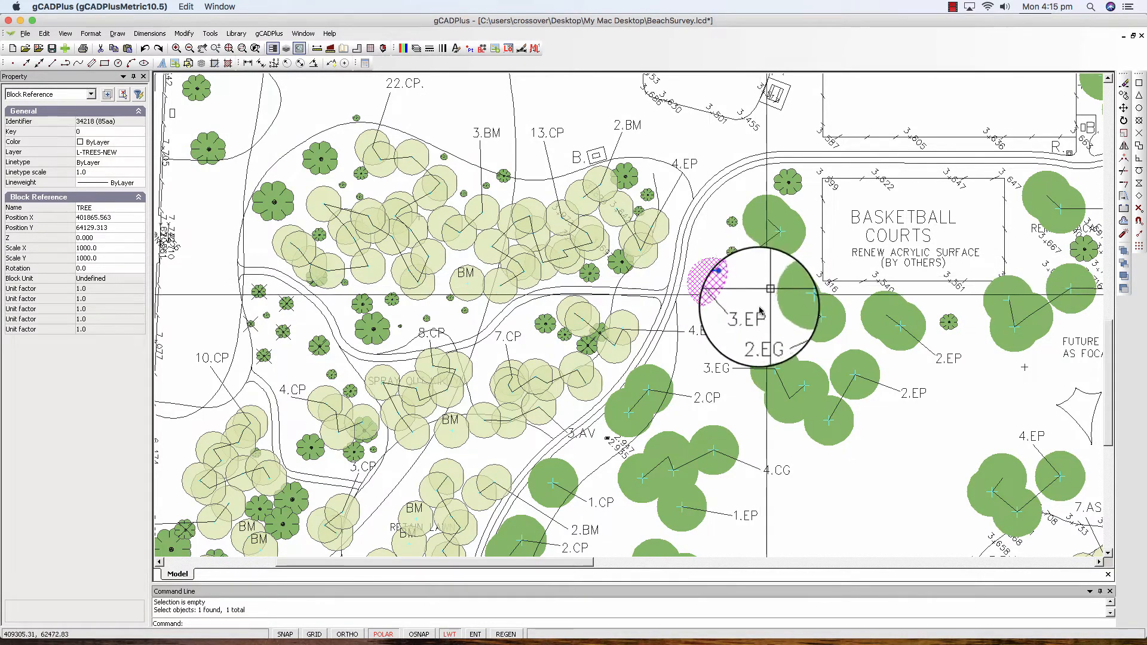
pyautogui.press('Escape')
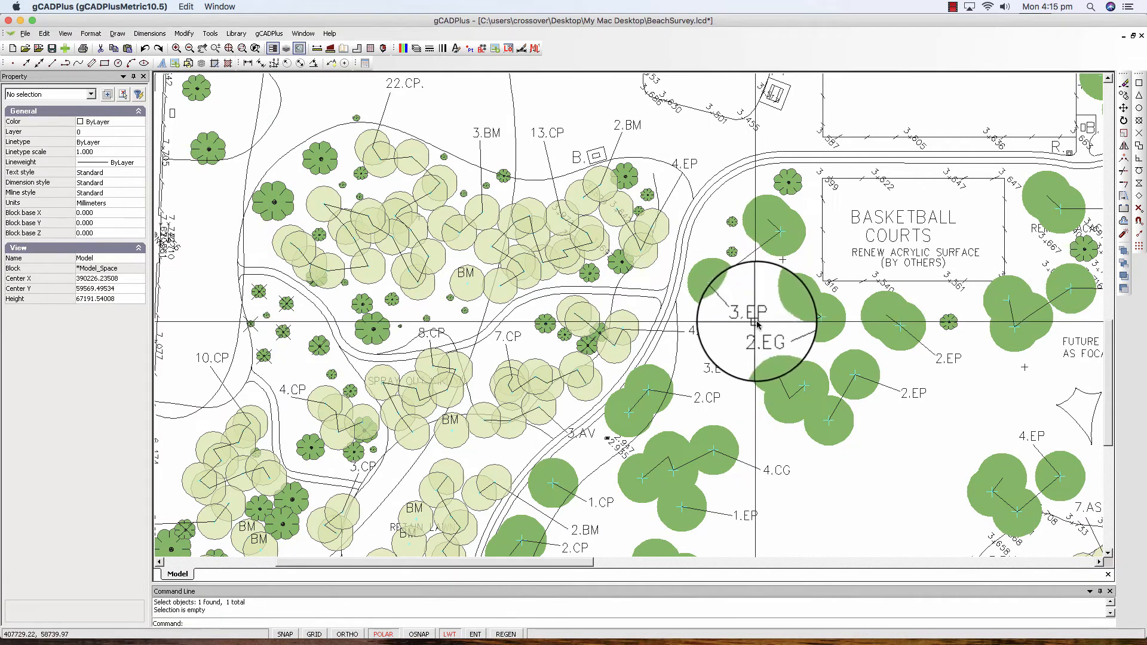
pyautogui.click(728, 298)
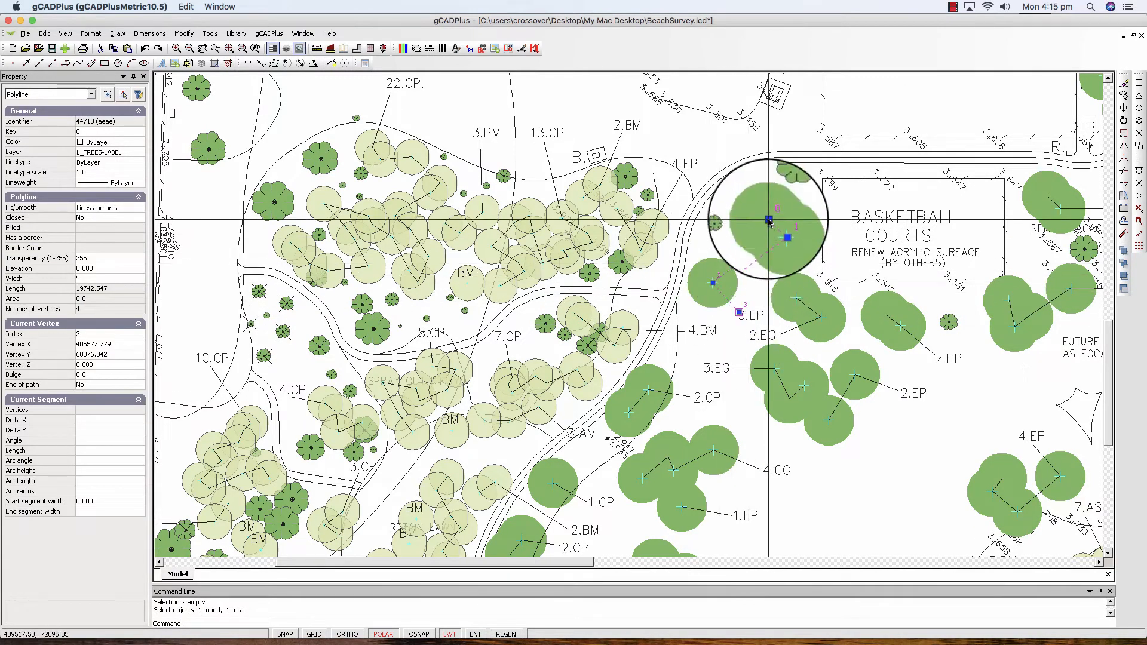
pyautogui.press('Escape')
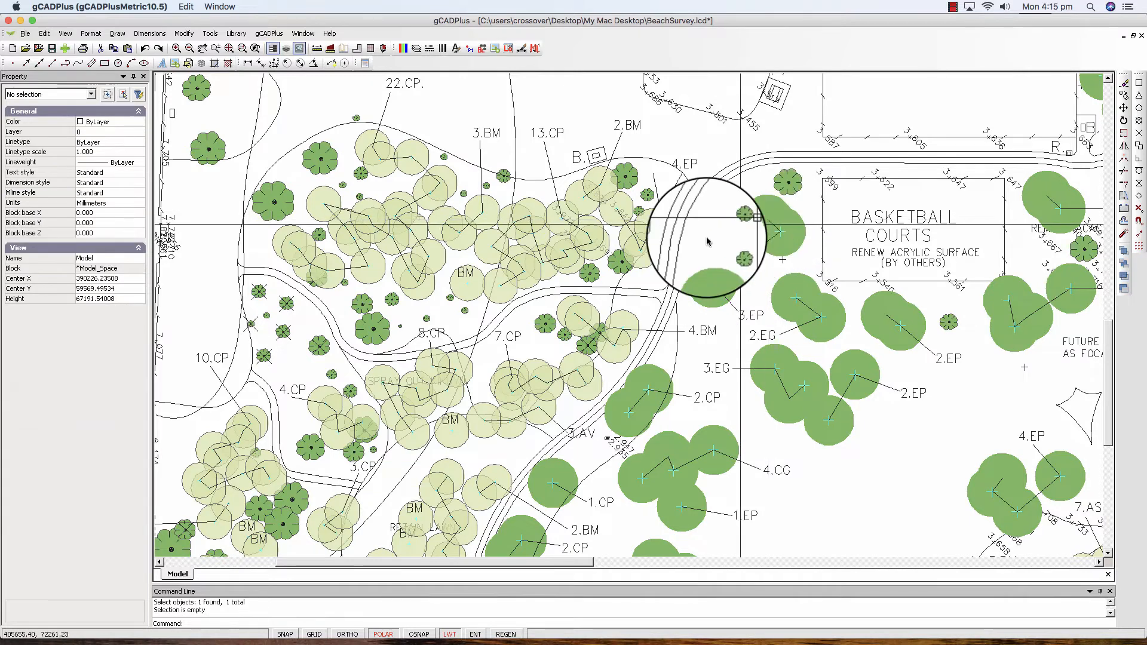
pyautogui.click(628, 331)
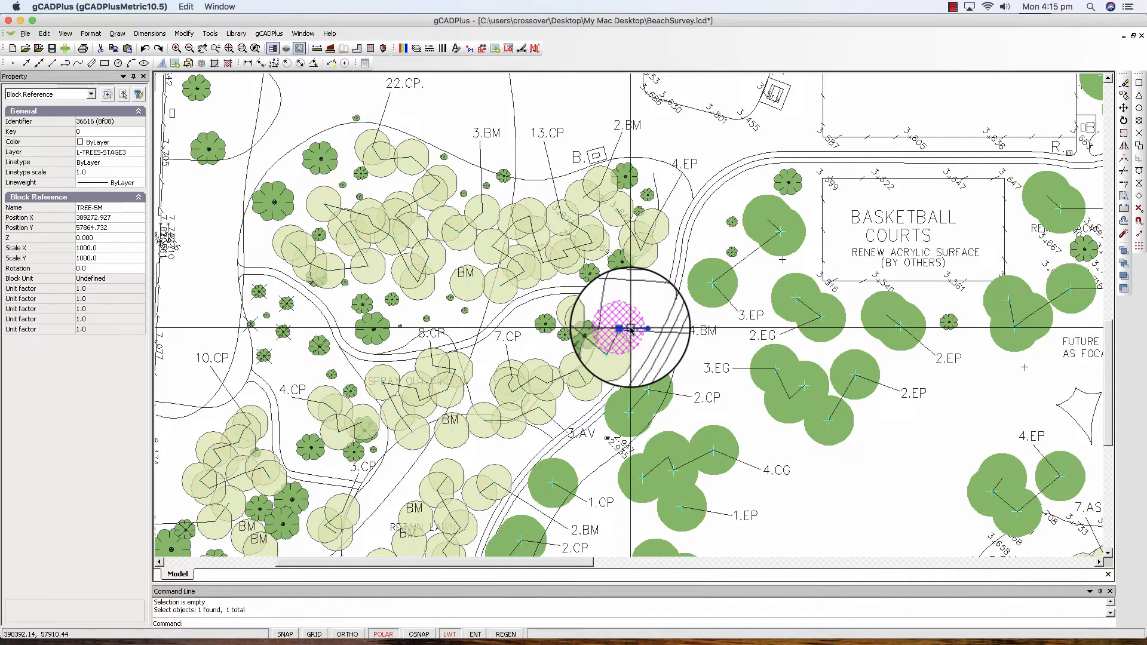
pyautogui.press('Escape')
pyautogui.scroll(3, 631, 330)
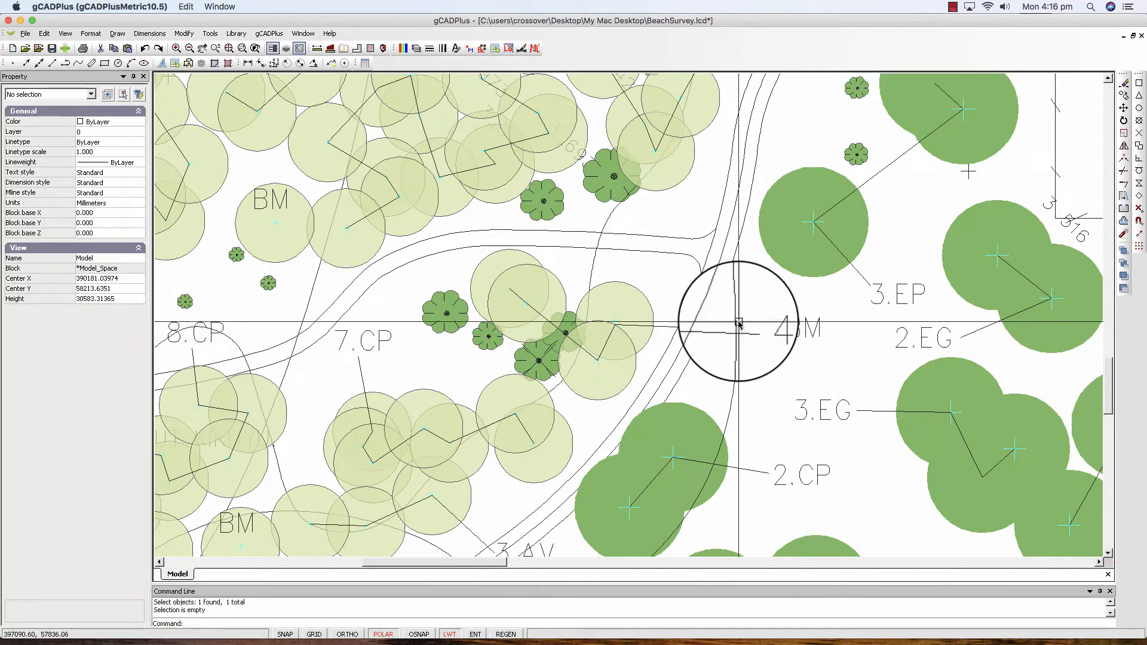
pyautogui.scroll(-3, 770, 330)
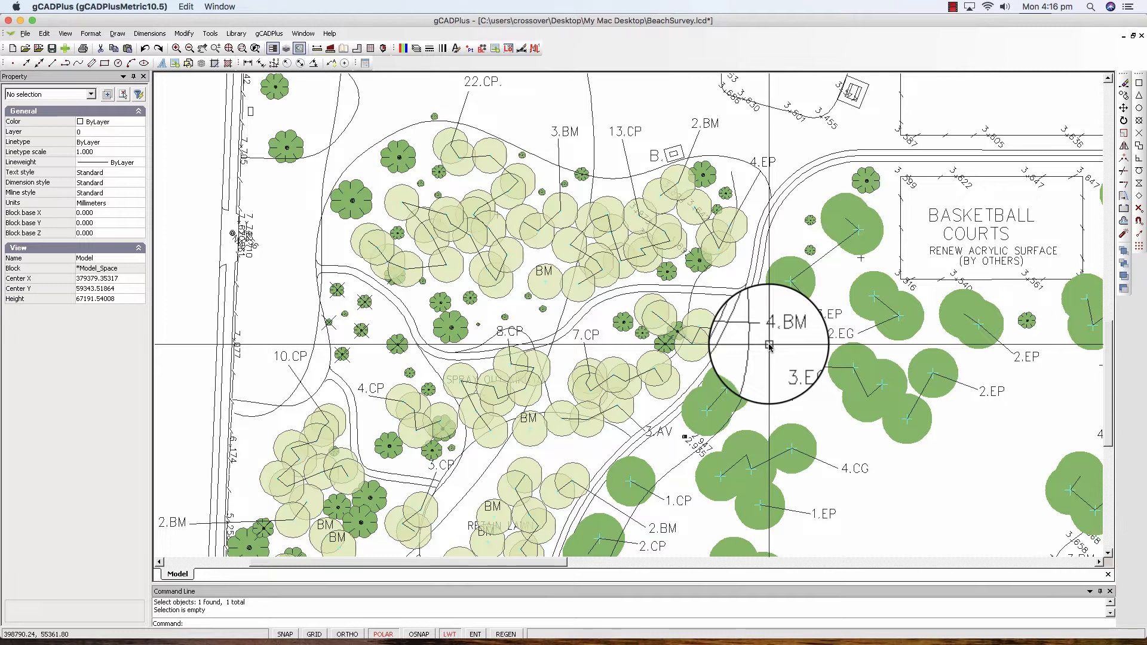
# Switch to the BroadScaleTesting.lcd drawing and look over the available BroadScale Planting commands.
pyautogui.click(304, 34)
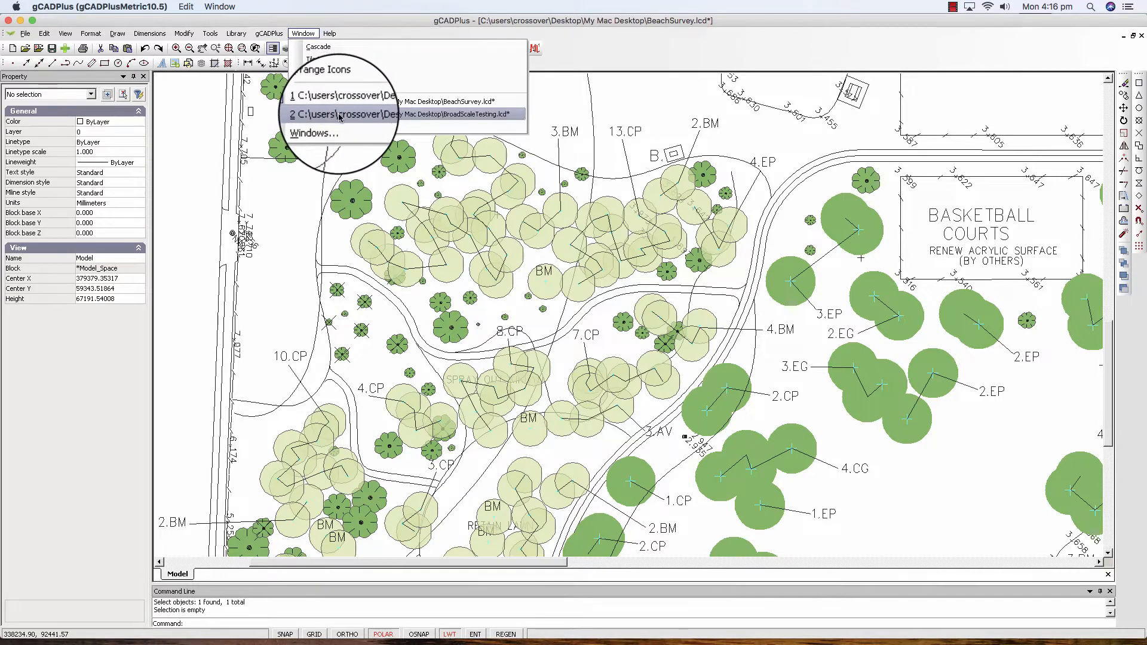
pyautogui.click(338, 115)
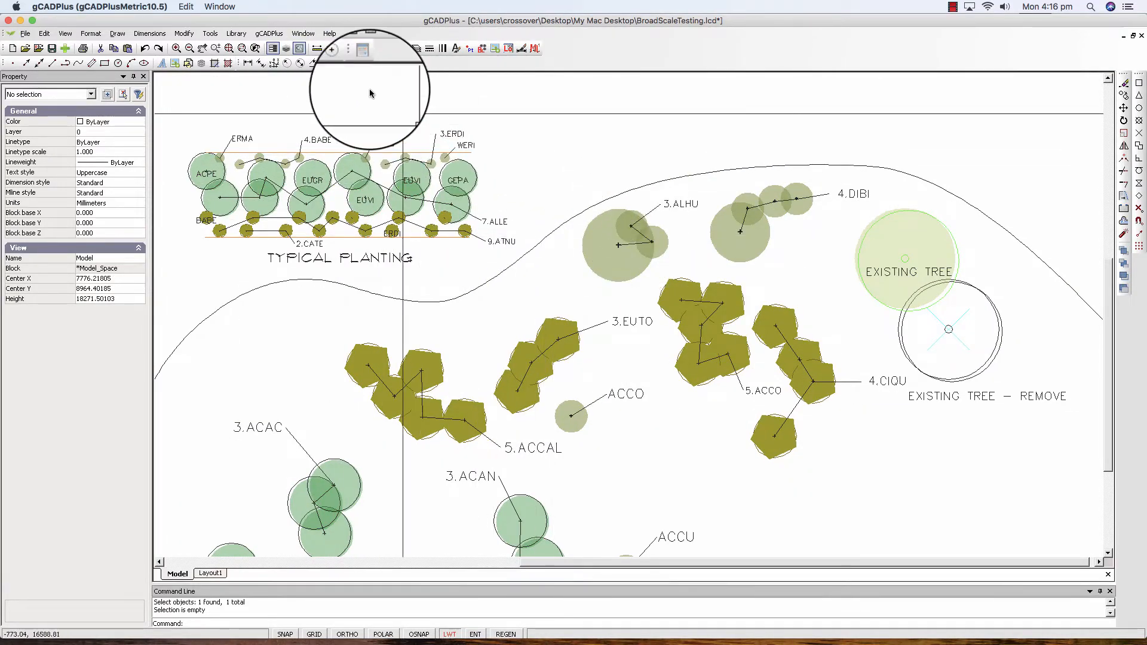
pyautogui.click(277, 36)
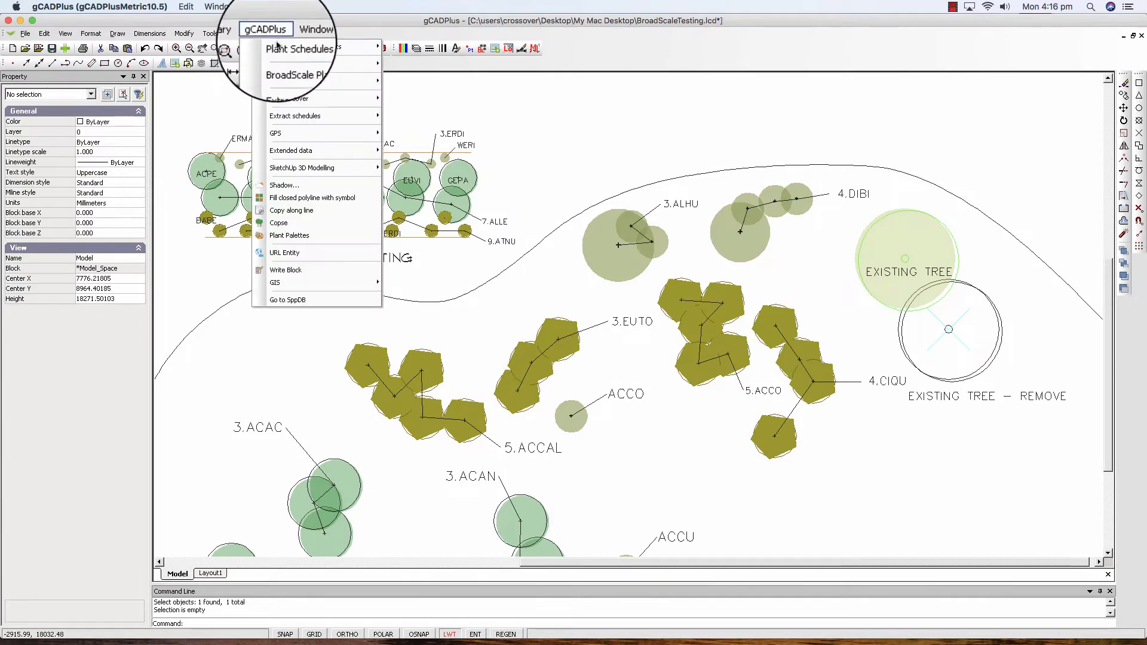
pyautogui.moveTo(326, 70)
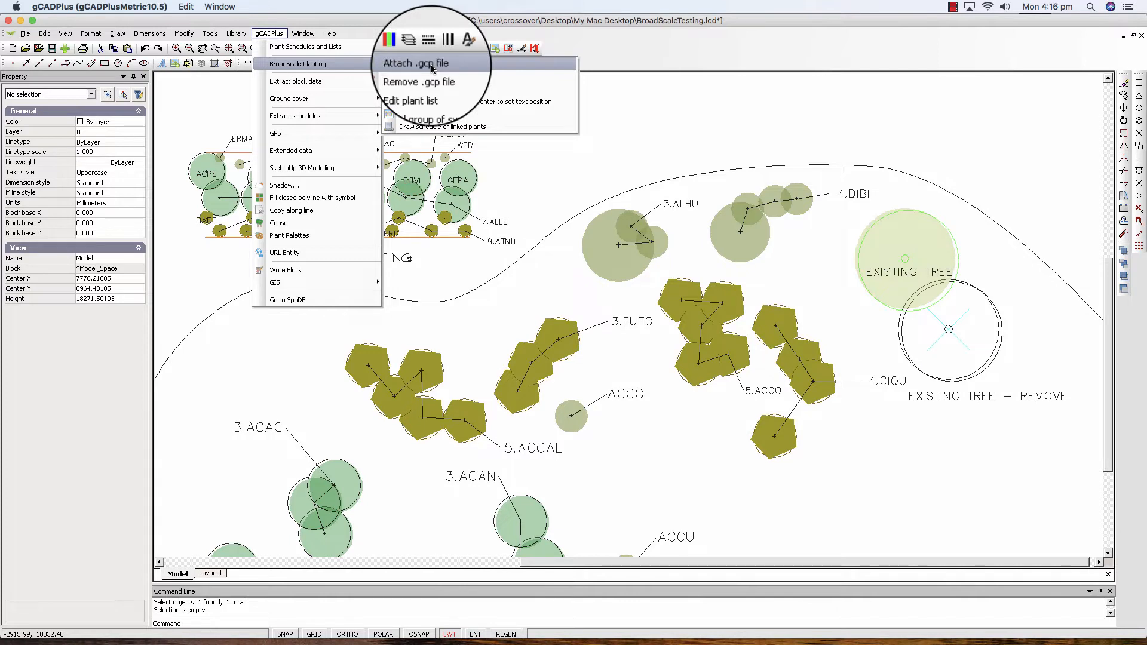
pyautogui.click(549, 173)
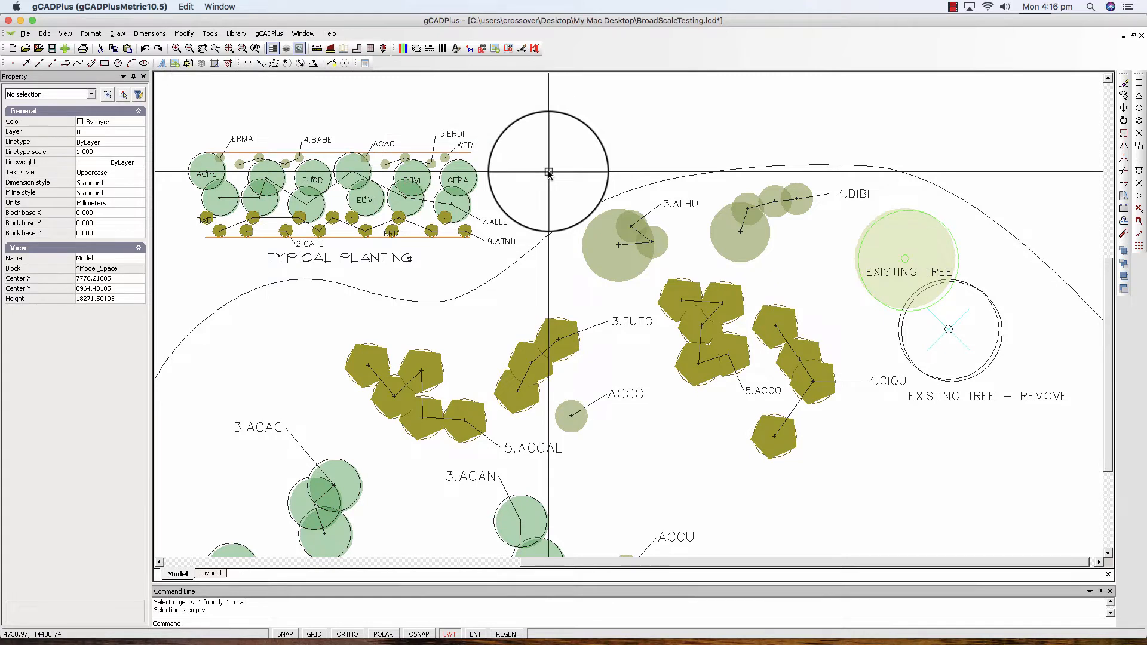
# Open the drawing's plant list for review and close it without making changes.
pyautogui.click(269, 34)
pyautogui.moveTo(311, 46)
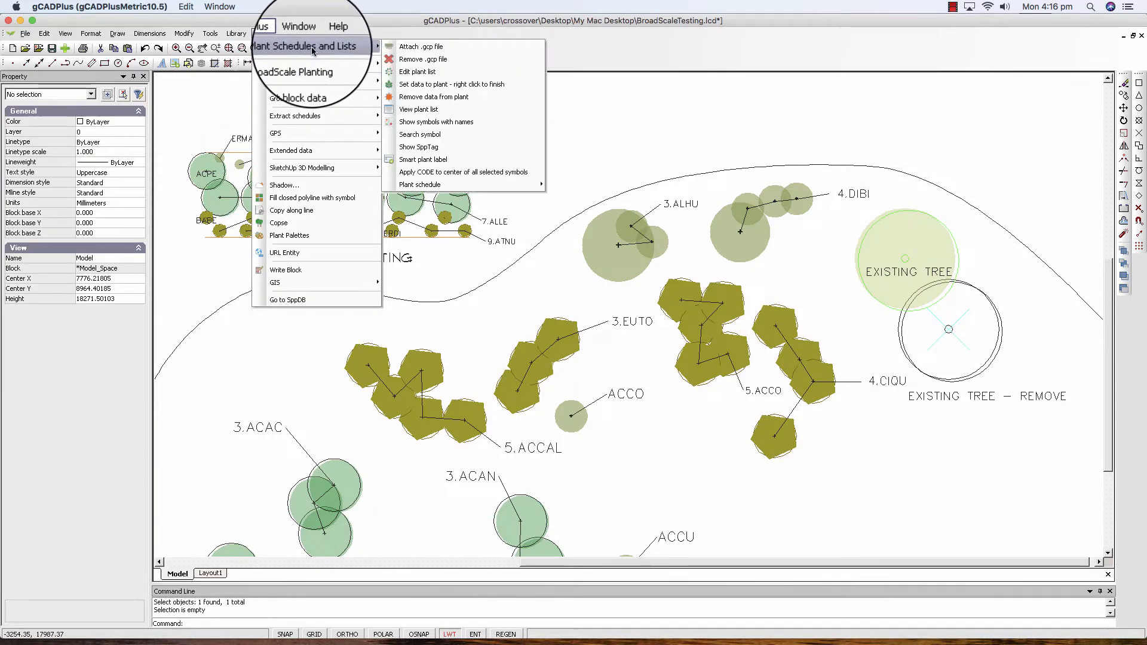
pyautogui.click(412, 71)
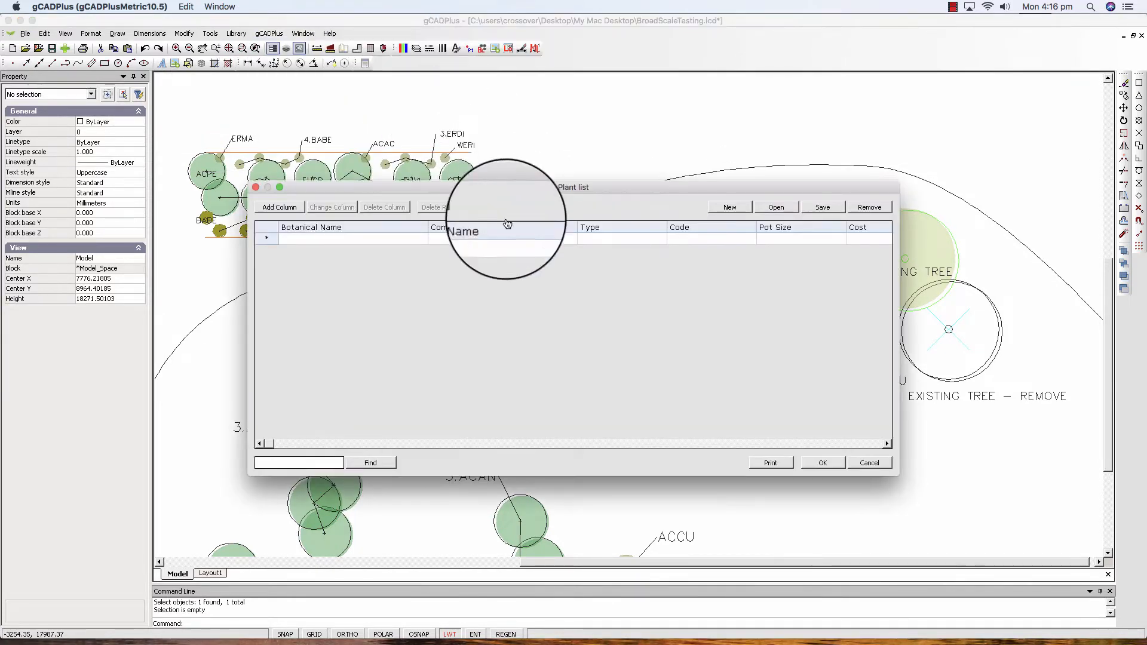
pyautogui.click(867, 461)
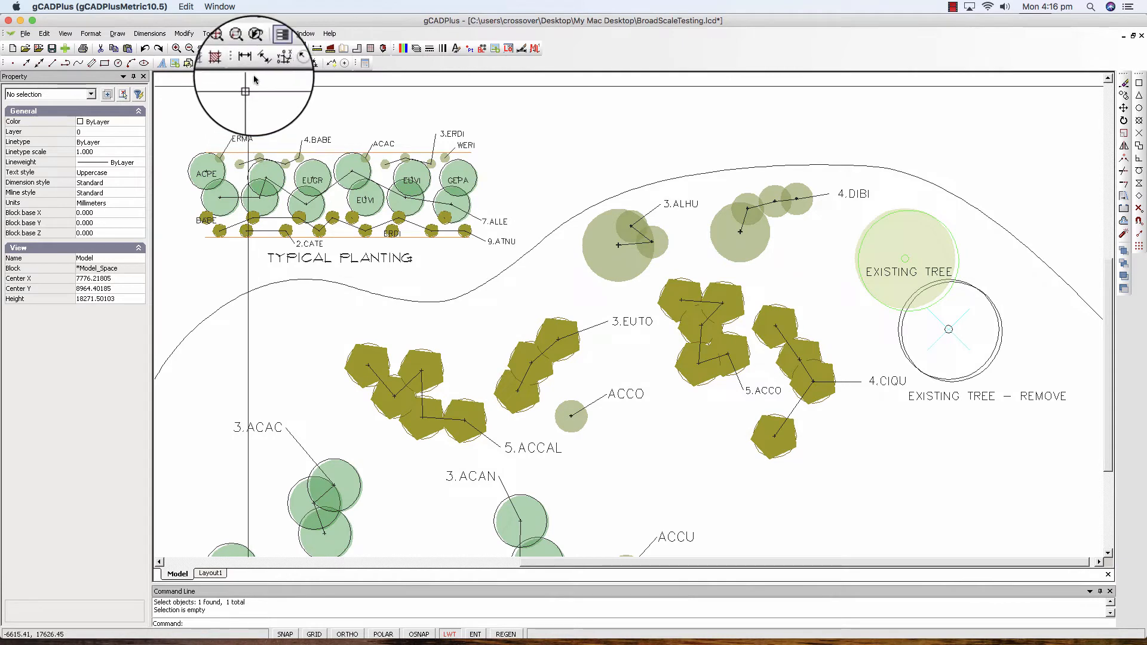
# Attach the GardenCAD.gcp plant list to the drawing and accept the loaded list.
pyautogui.click(272, 33)
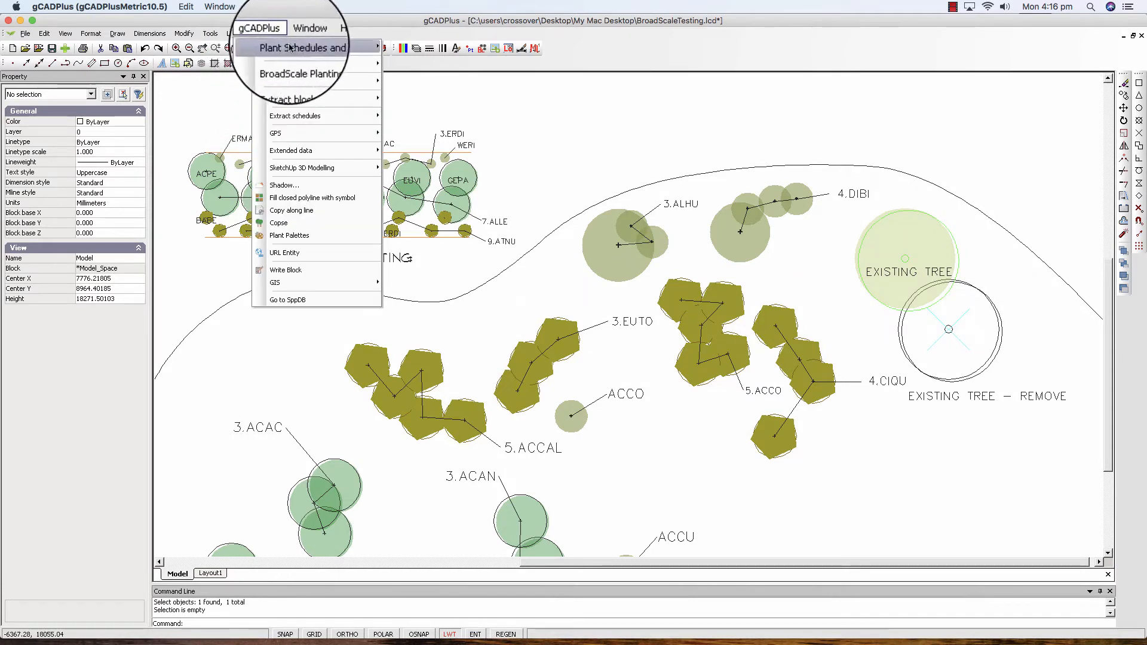
pyautogui.moveTo(289, 48)
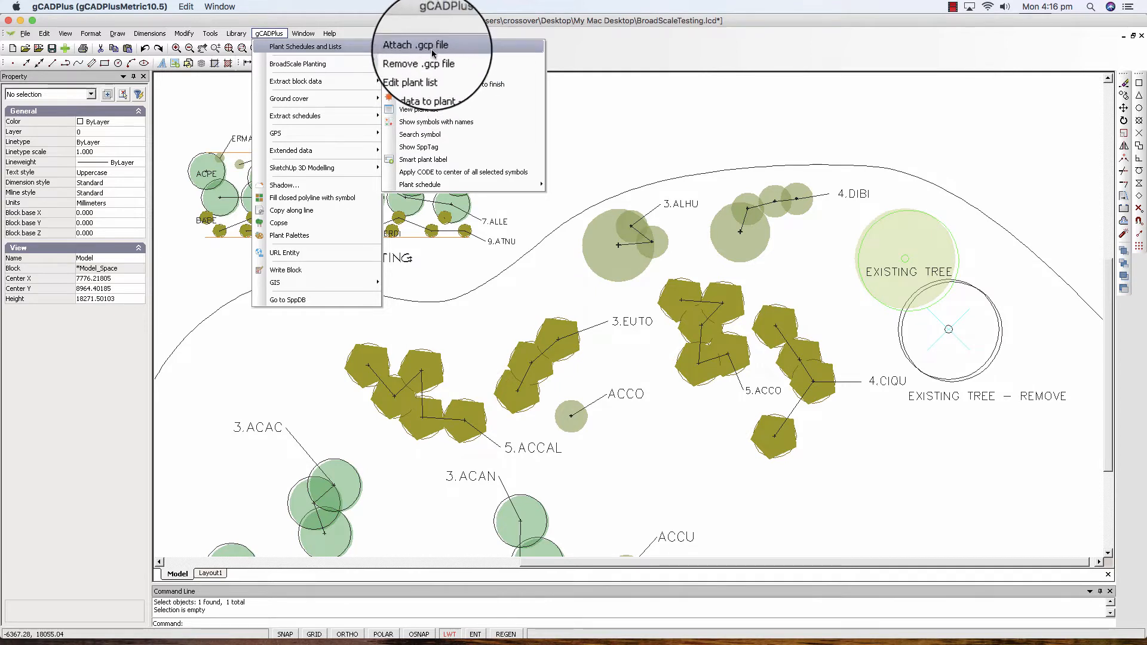
pyautogui.click(442, 73)
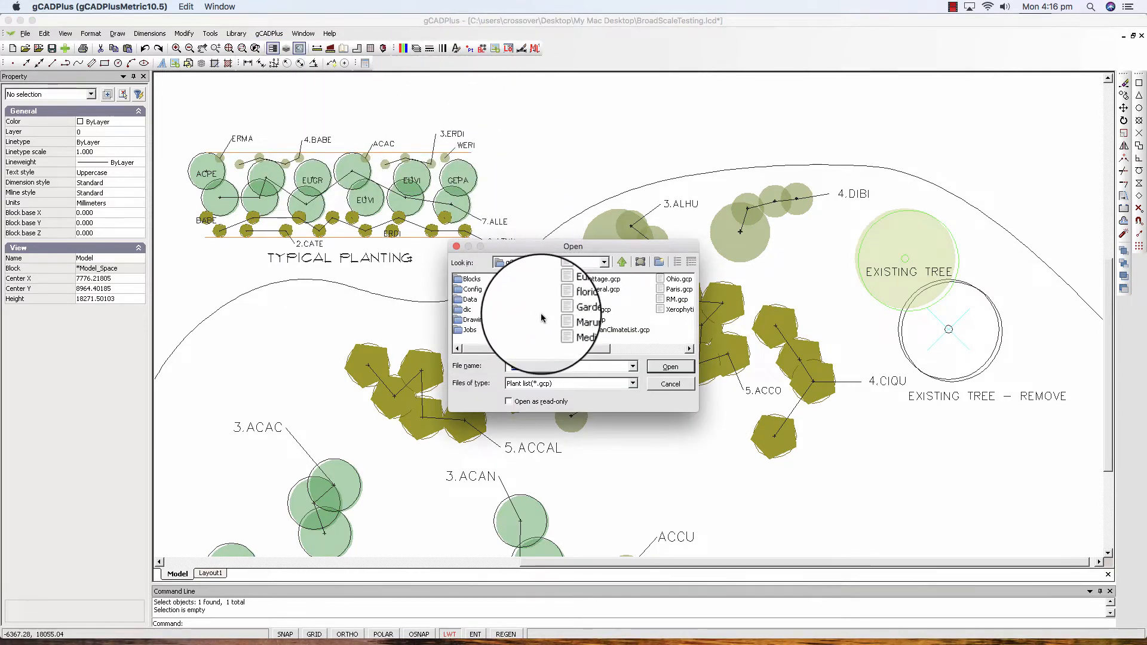
pyautogui.click(561, 316)
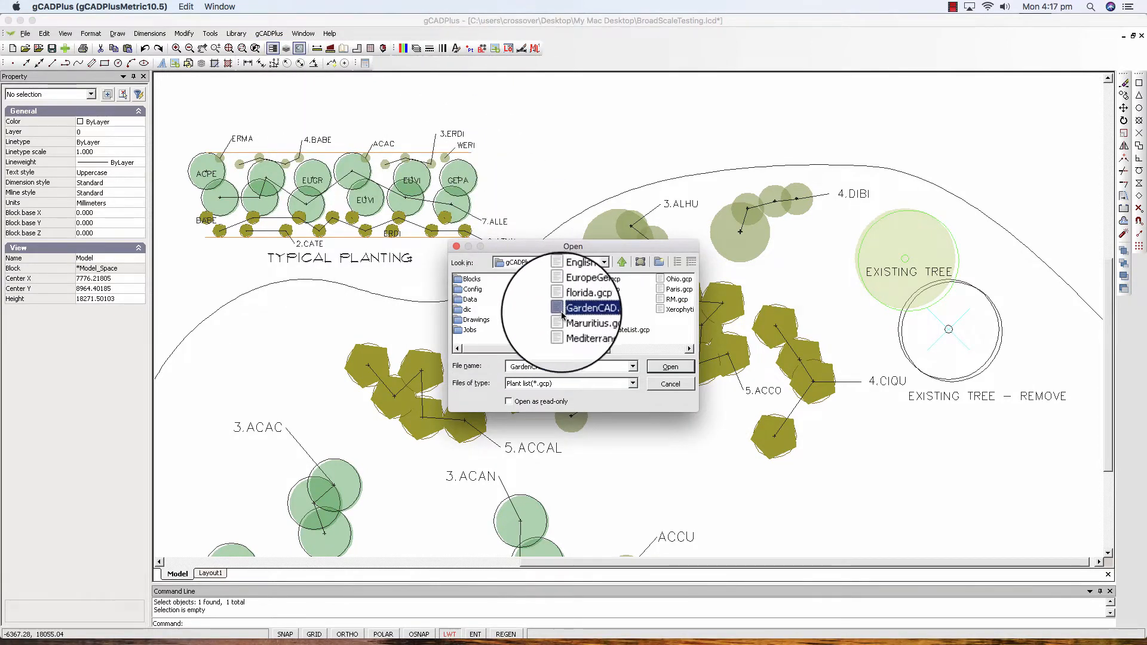
pyautogui.click(671, 367)
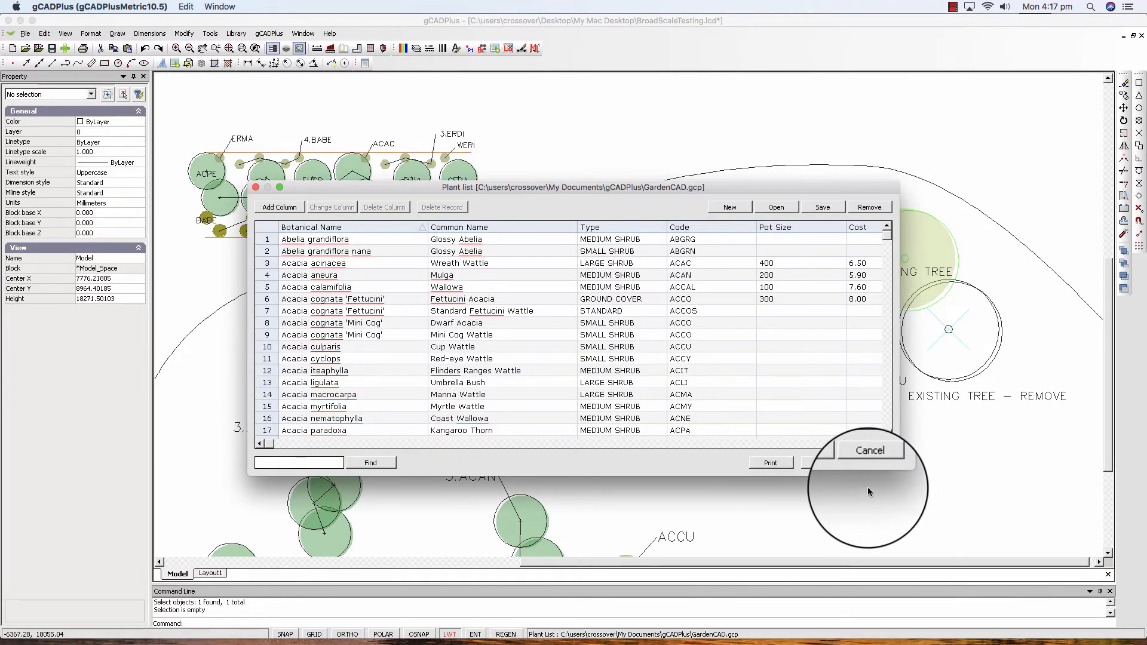
pyautogui.click(839, 464)
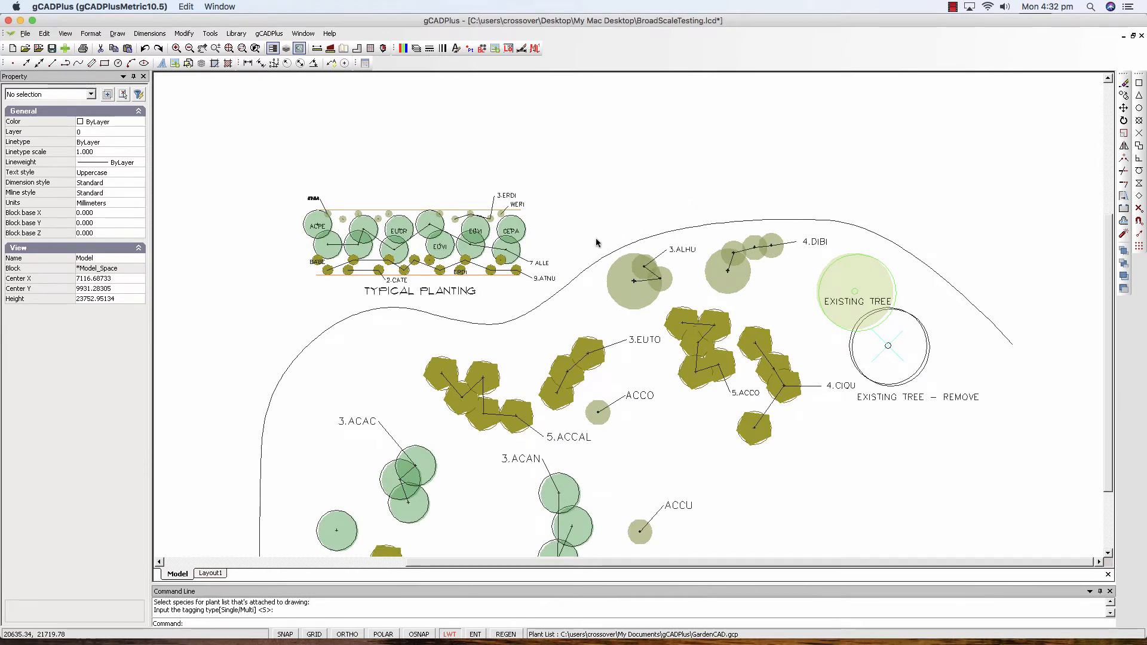
# Examine the four unlabelled small shrubs along the upper edge of the typical planting and the nearby ERMA label.
pyautogui.scroll(4, 389, 252)
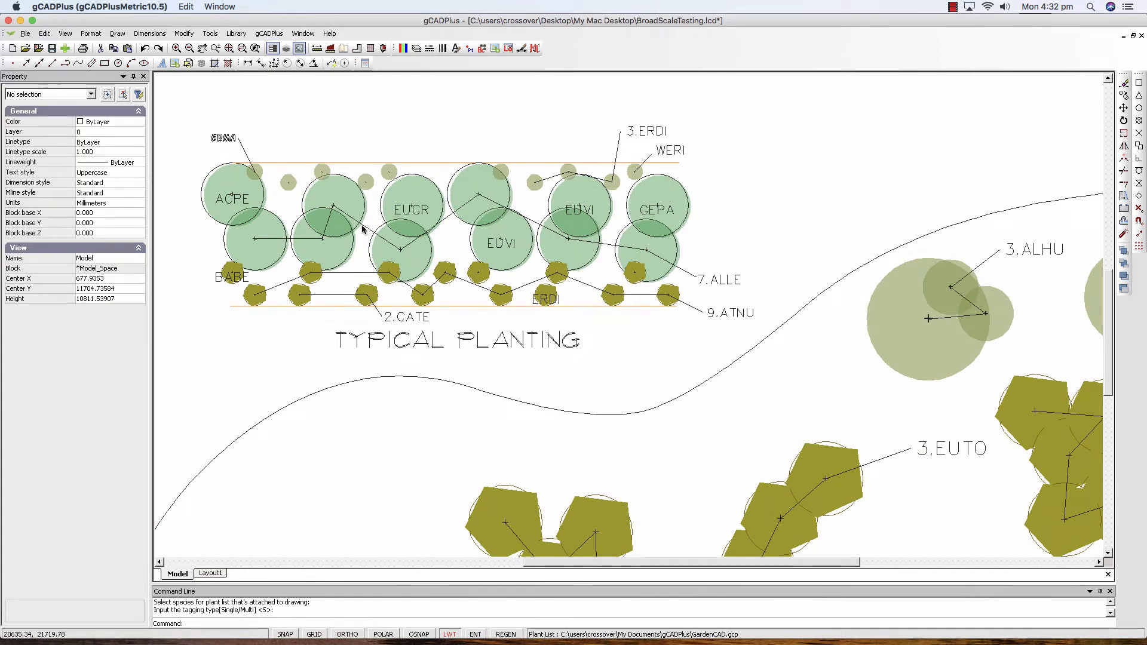
pyautogui.click(290, 183)
pyautogui.click(332, 173)
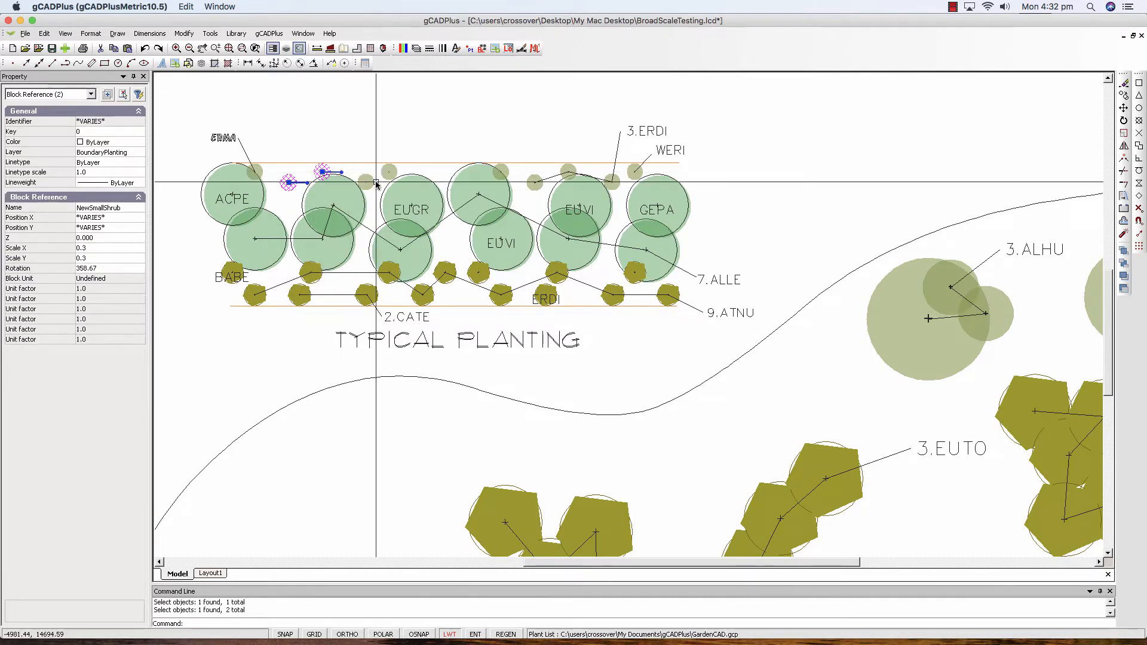
pyautogui.click(366, 182)
pyautogui.click(389, 172)
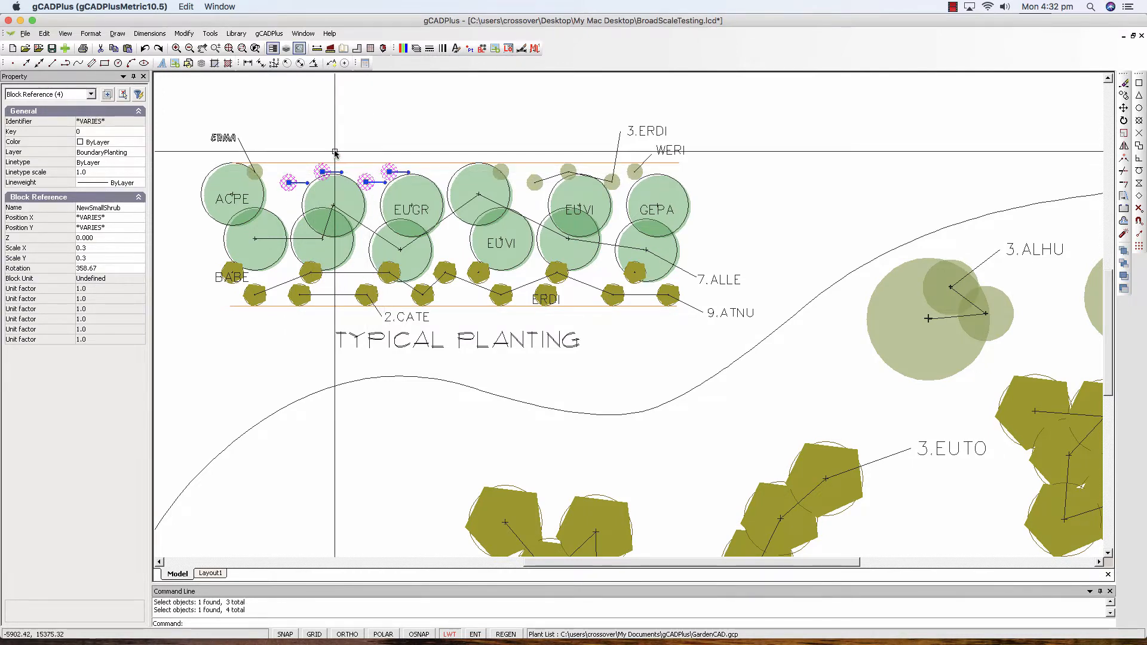
pyautogui.press('Escape')
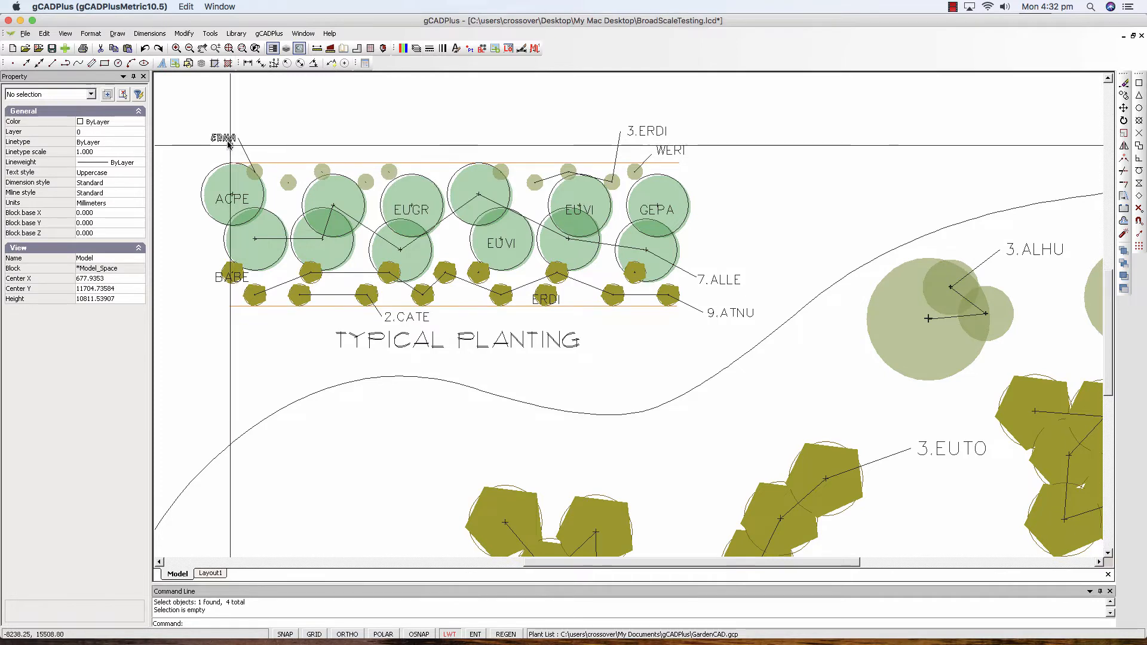
pyautogui.scroll(3, 227, 141)
pyautogui.scroll(-4, 227, 141)
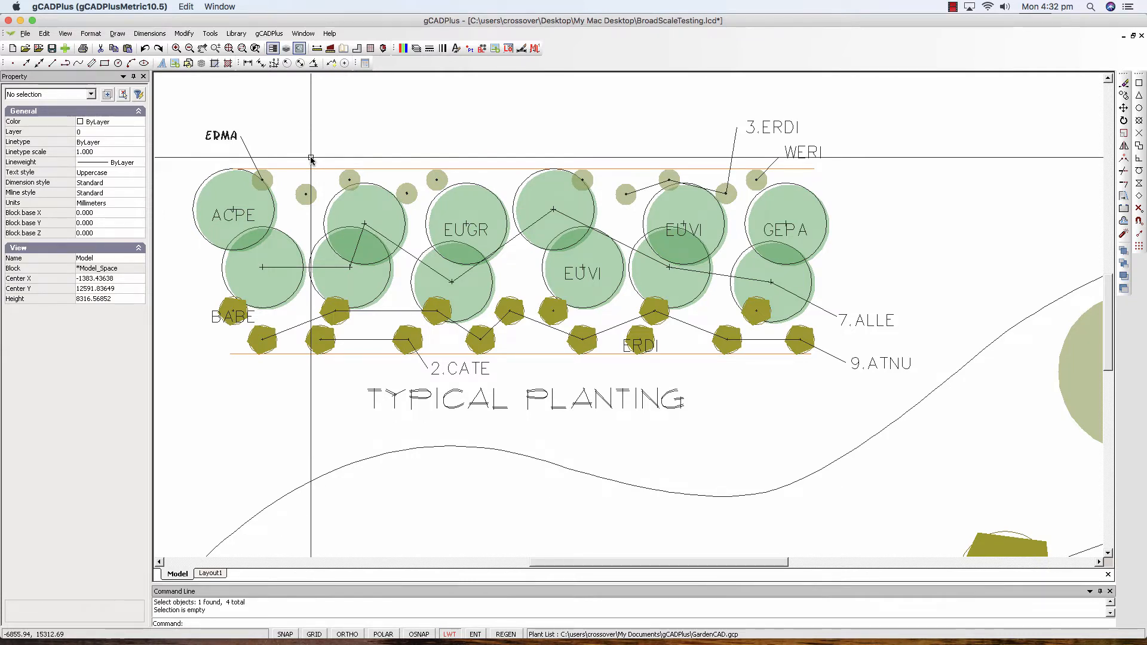
# Start labelling a group of symbols with the species Acacia cognata 'Mini Cog' (Dwarf Acacia), using the Multi tagging type.
pyautogui.click(267, 34)
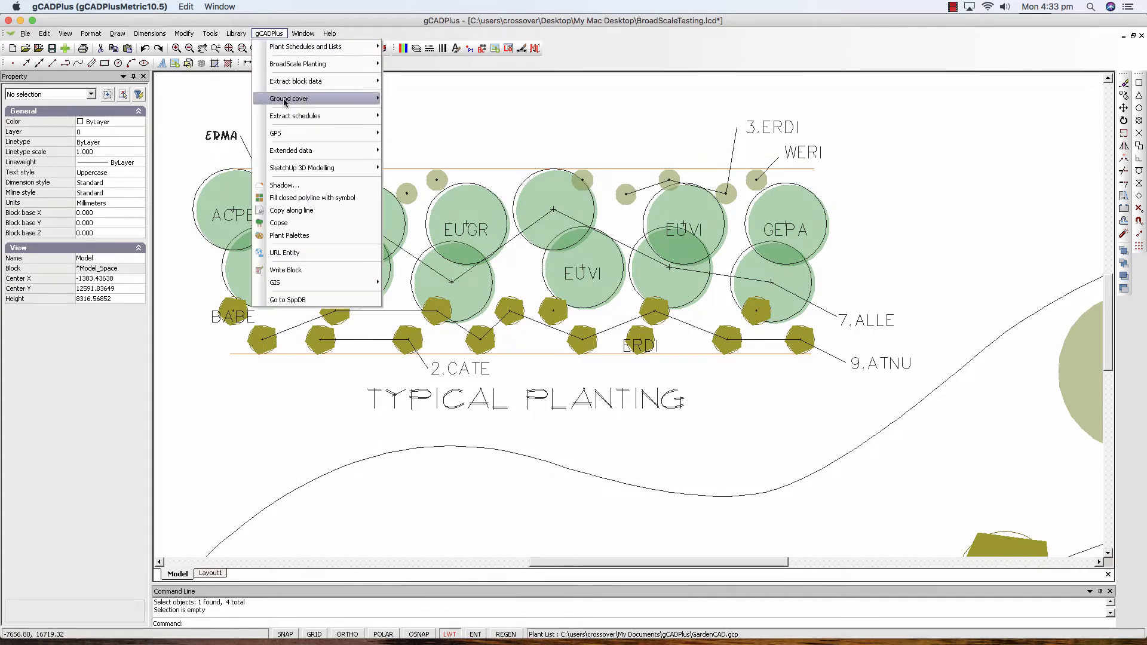
pyautogui.moveTo(318, 70)
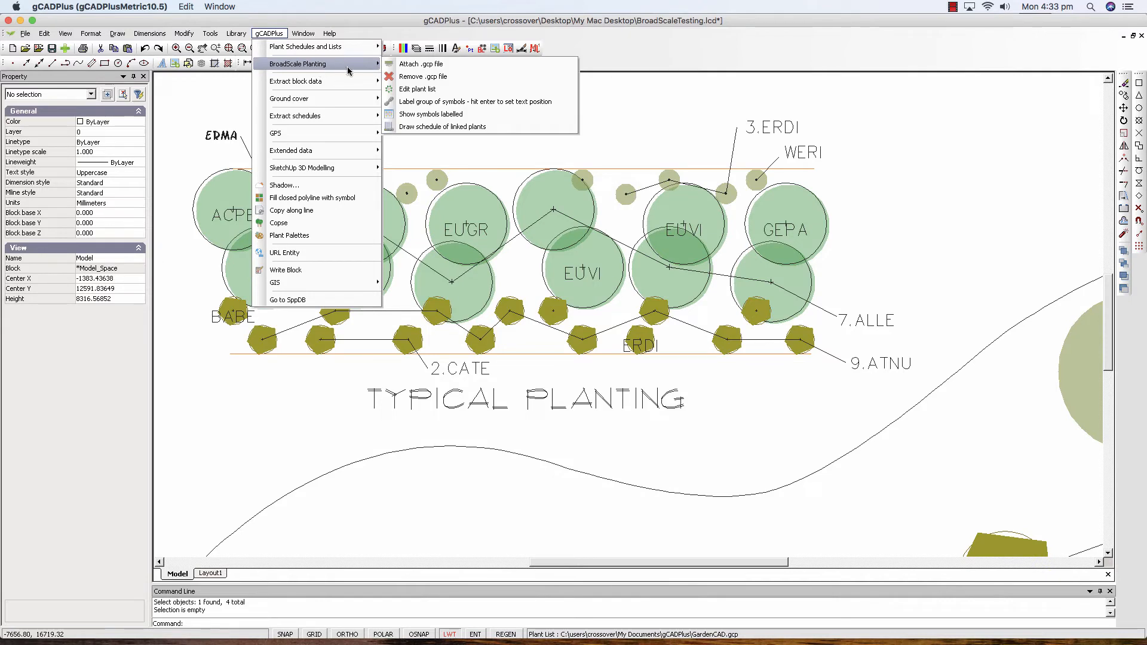
pyautogui.click(447, 103)
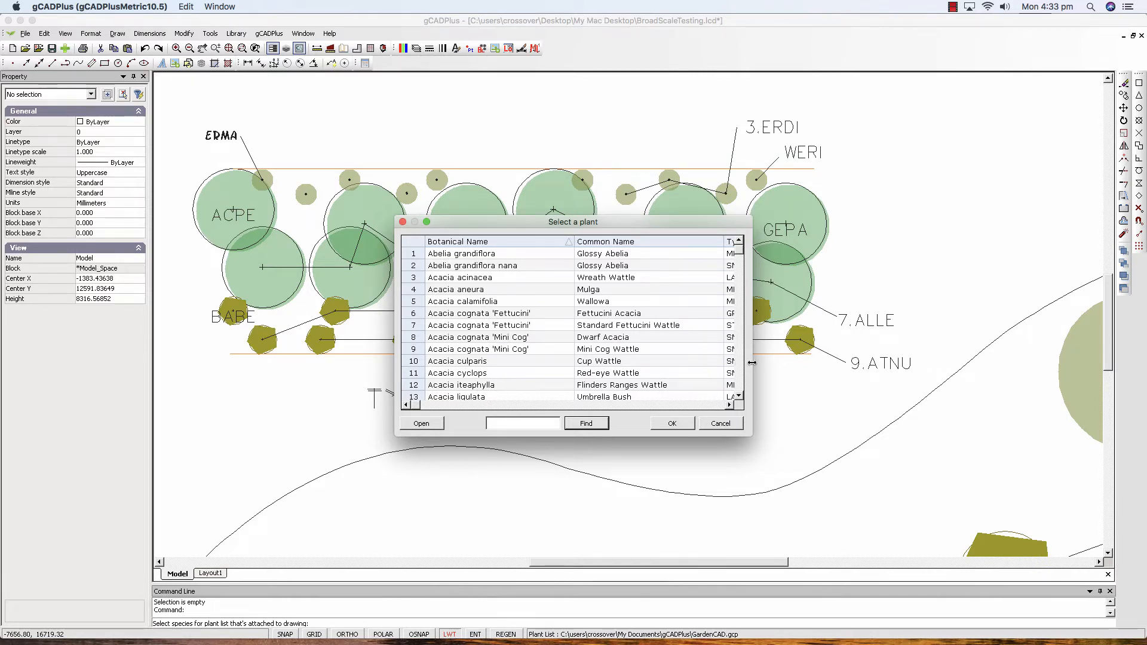
pyautogui.moveTo(751, 363); pyautogui.dragTo(913, 362)
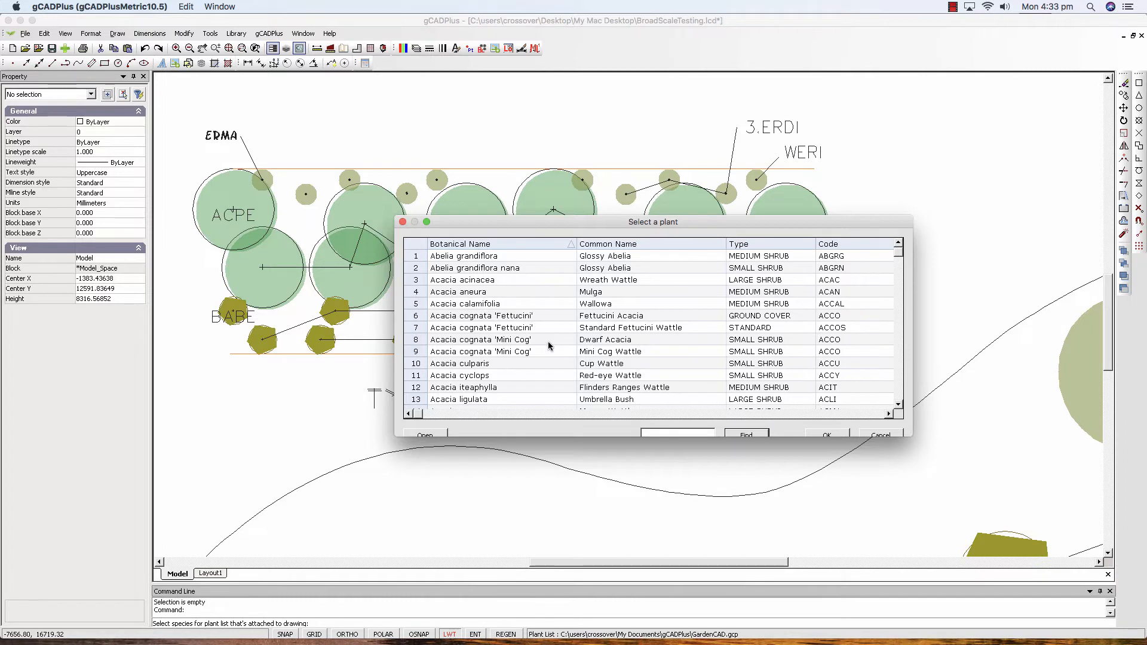
pyautogui.click(422, 342)
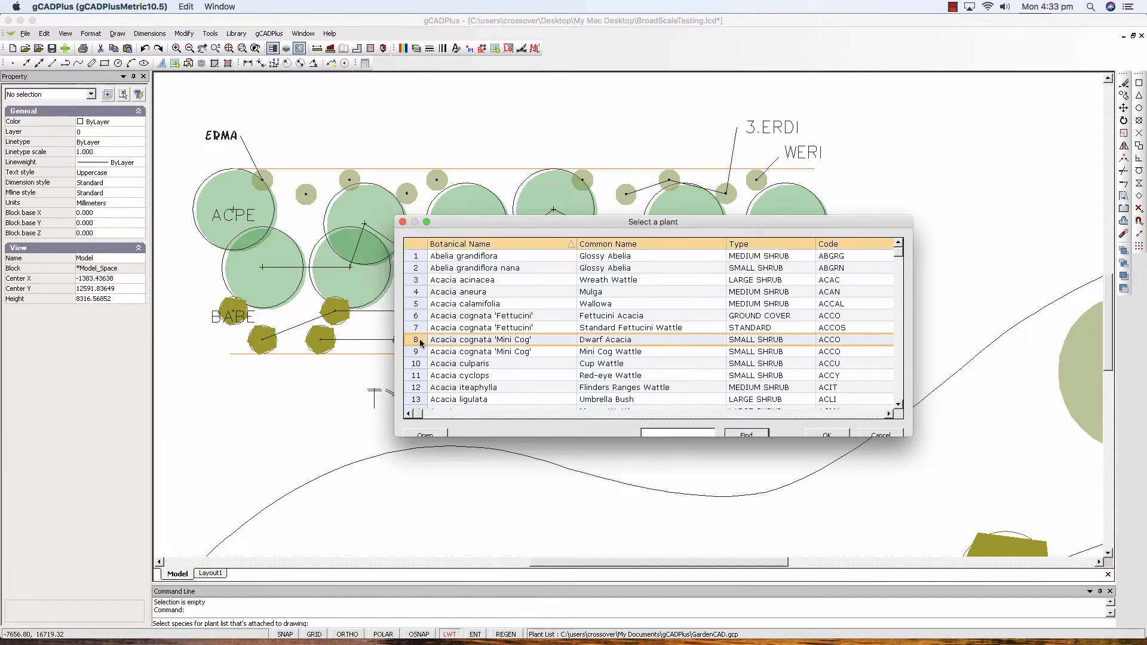
pyautogui.click(824, 435)
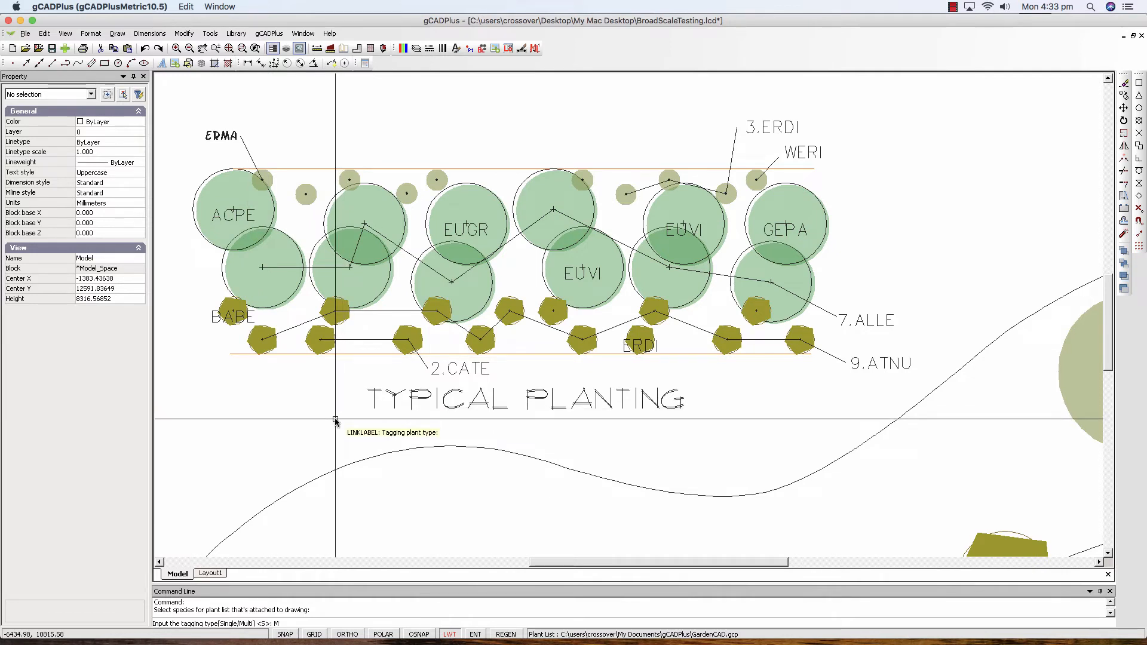
pyautogui.press('Return')
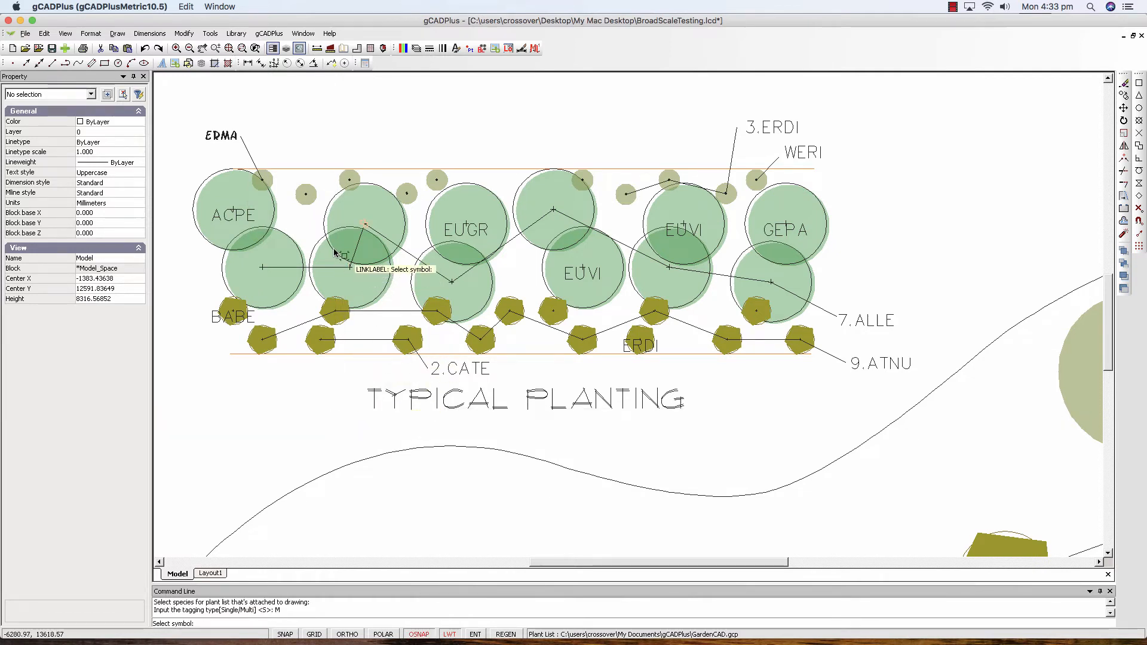
# Link the four unlabelled small shrubs along the planting's upper edge and place their label above the last shrub with text height 200.
pyautogui.click(306, 194)
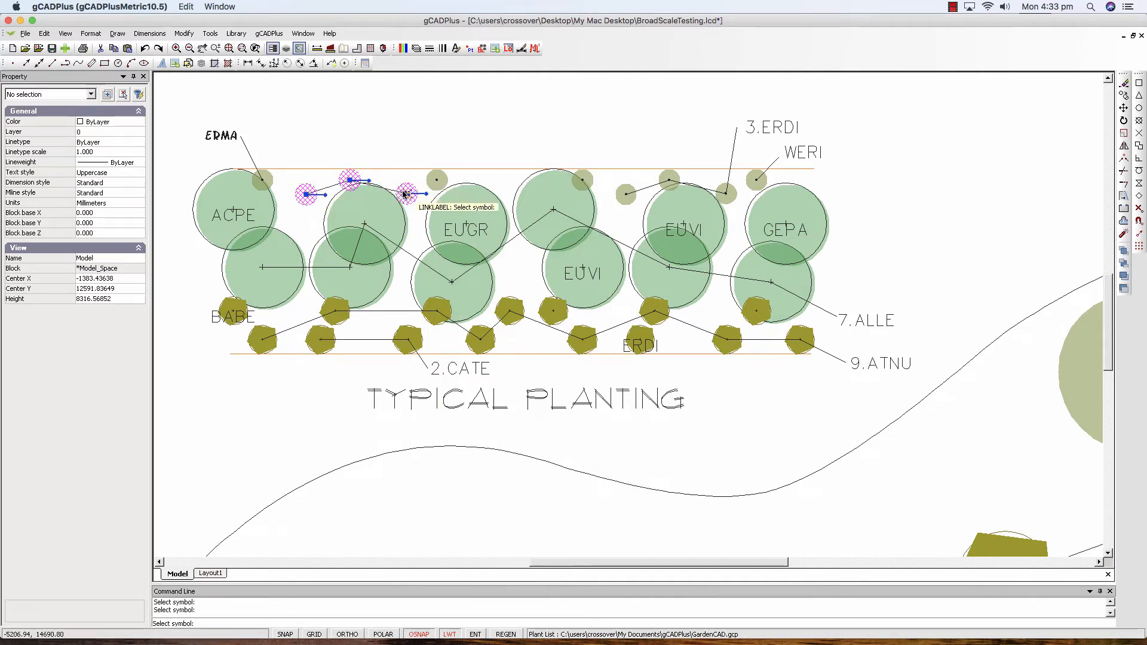
pyautogui.click(405, 195)
pyautogui.click(435, 181)
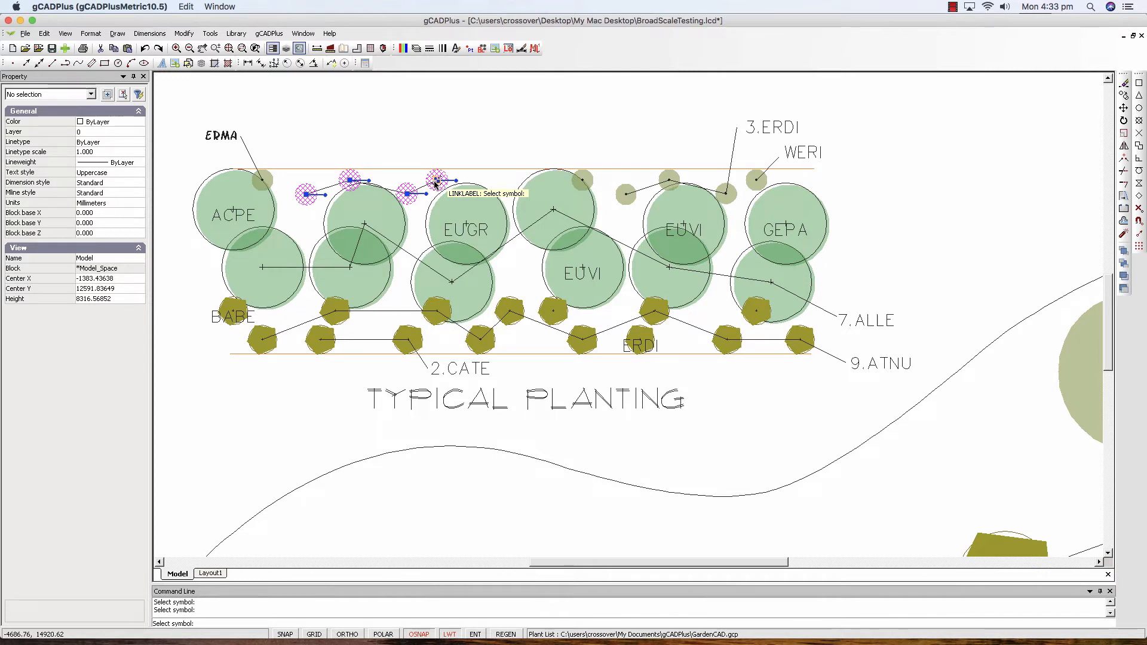
pyautogui.press('Return')
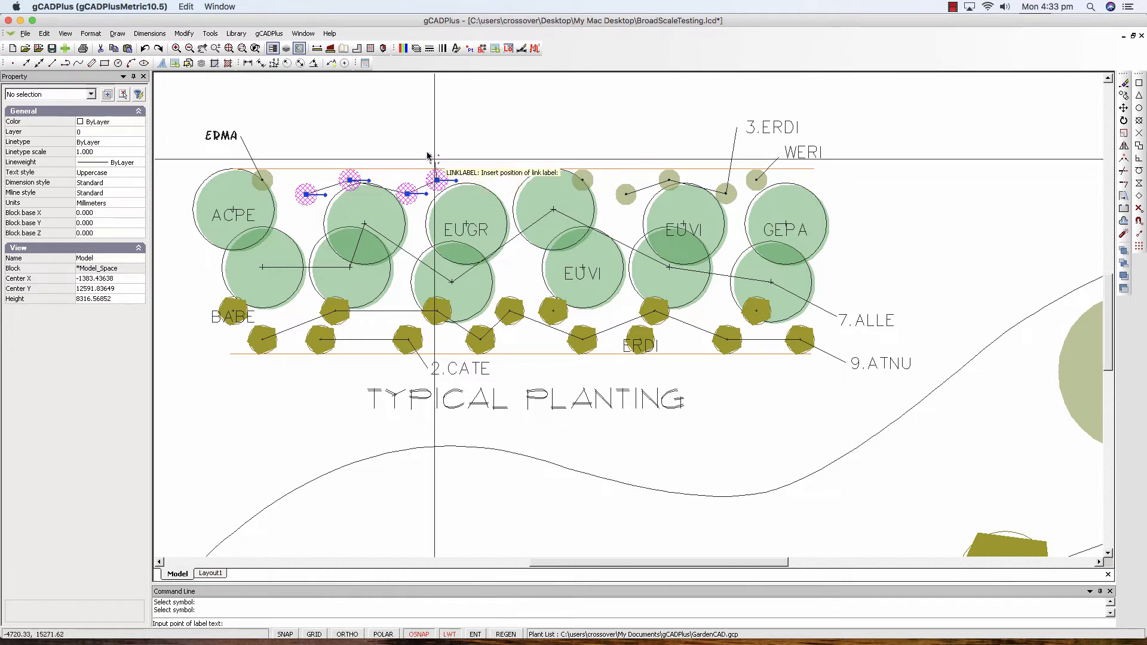
pyautogui.click(459, 141)
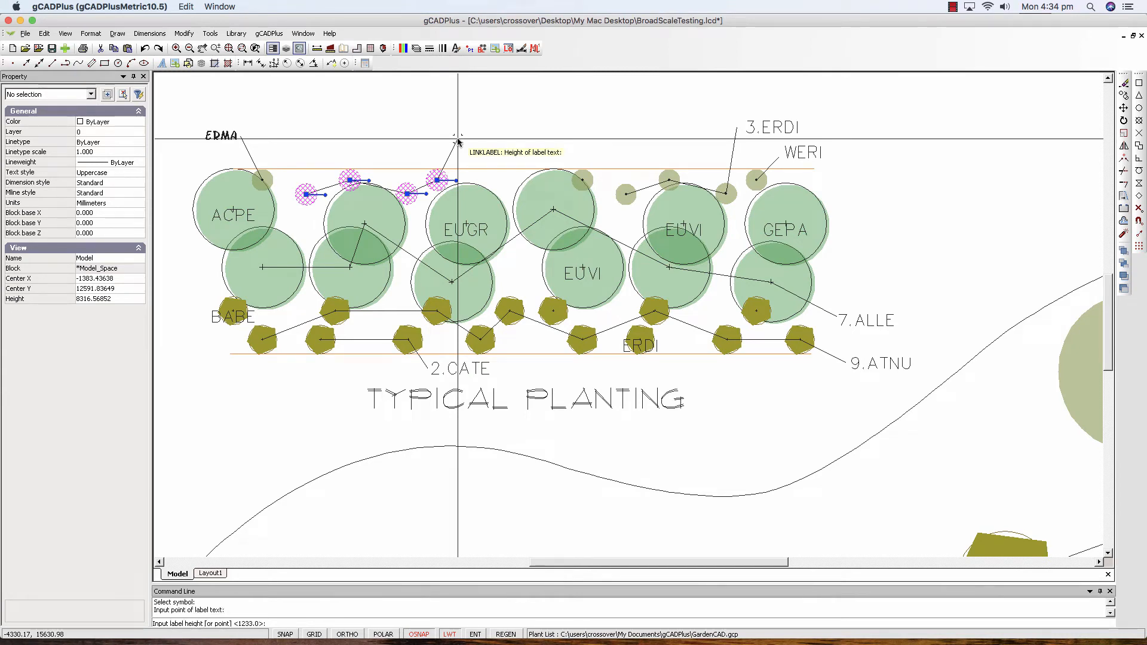
pyautogui.write('200')
pyautogui.press('Return')
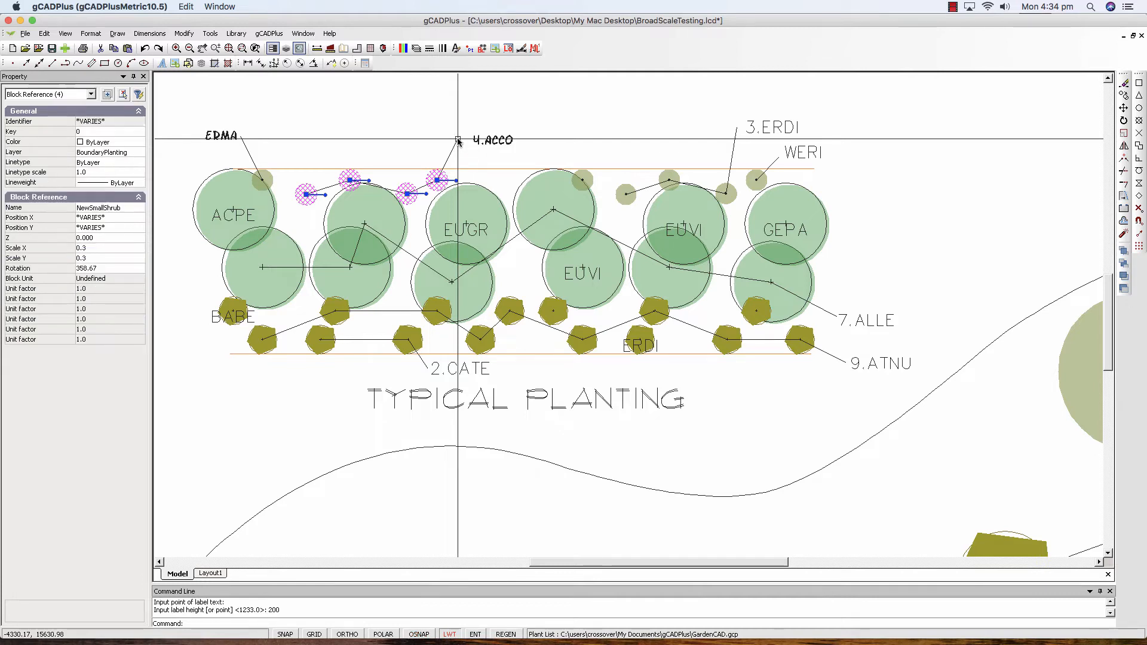
pyautogui.scroll(1, 484, 155)
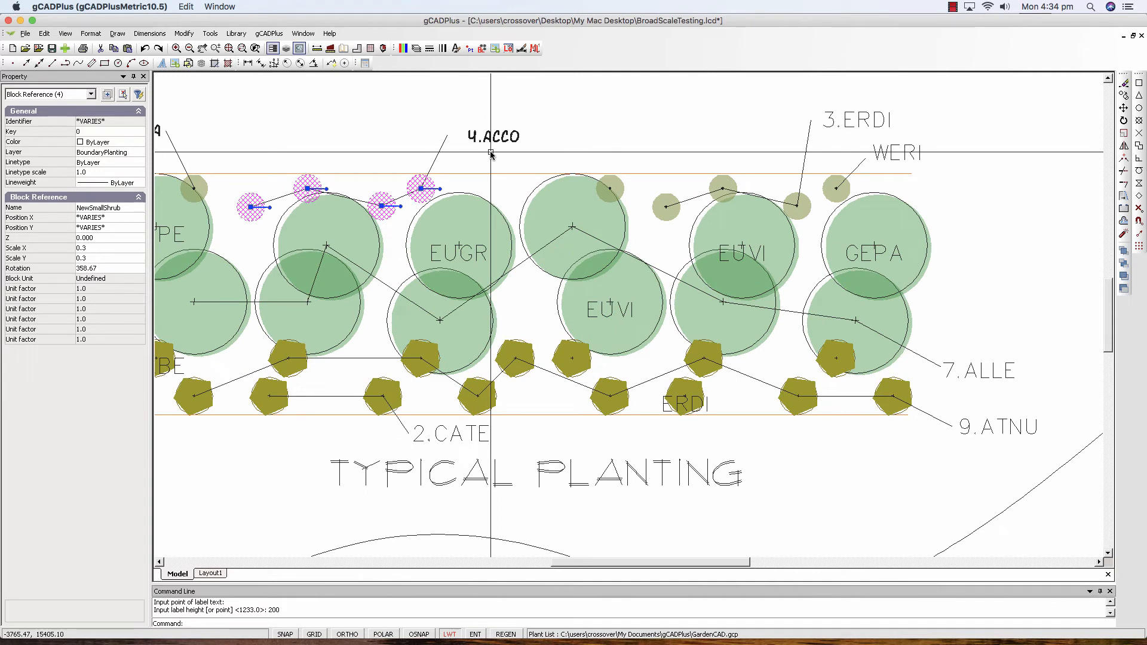
pyautogui.press('Escape')
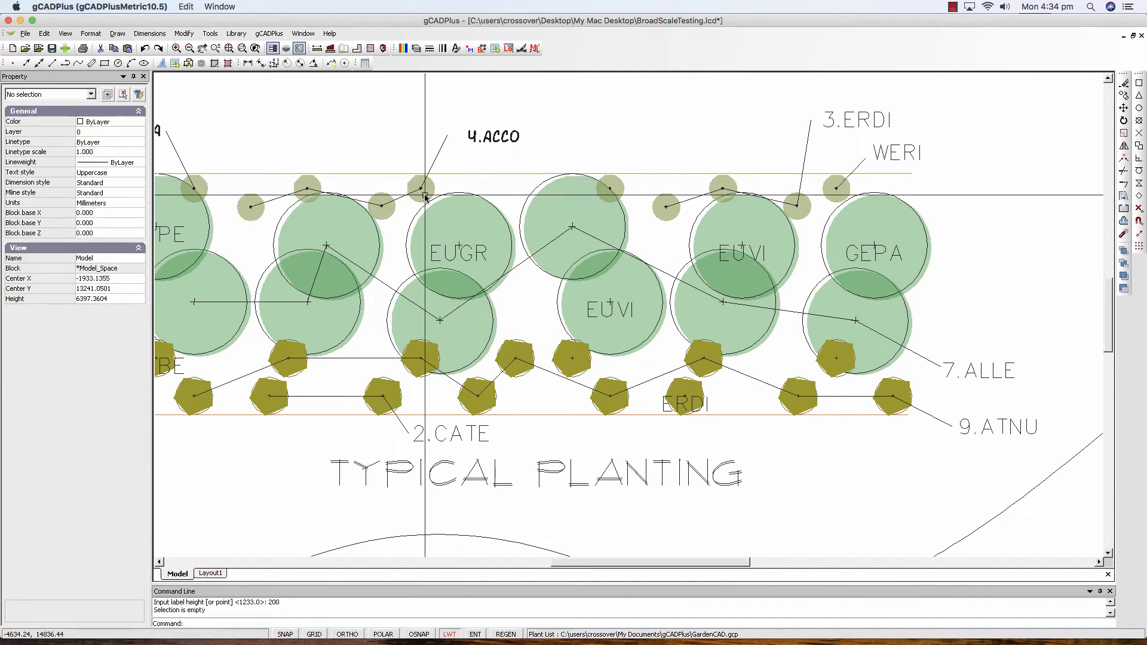
# Select the single small shrub tagged ERMA to inspect its properties, and clear the selection.
pyautogui.scroll(-3, 307, 197)
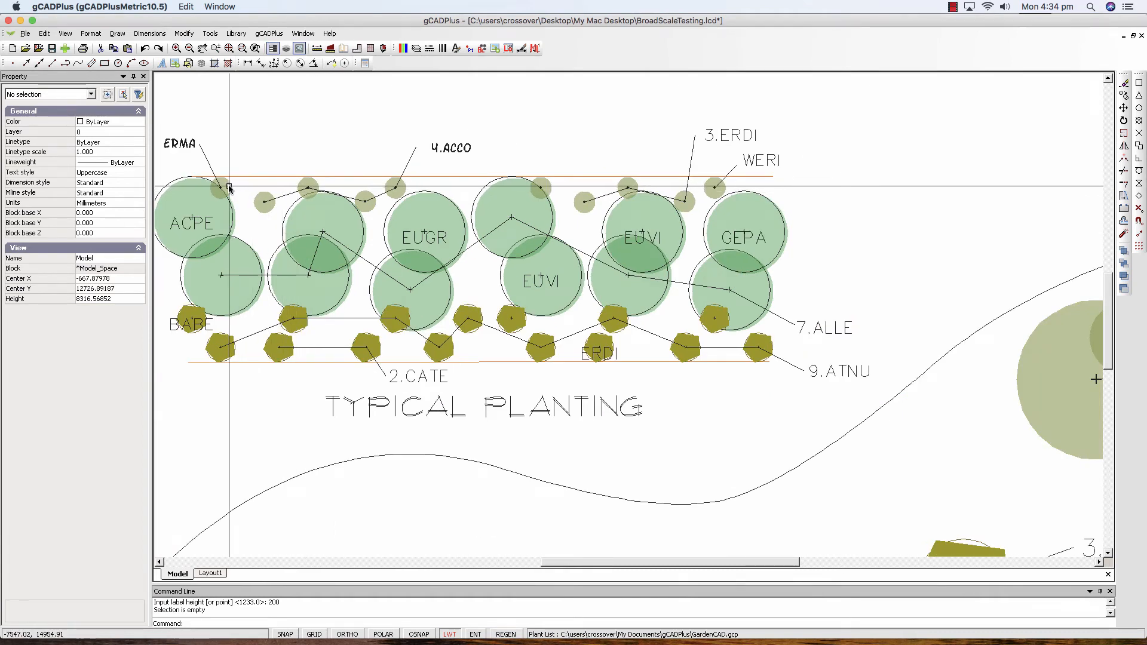
pyautogui.click(228, 189)
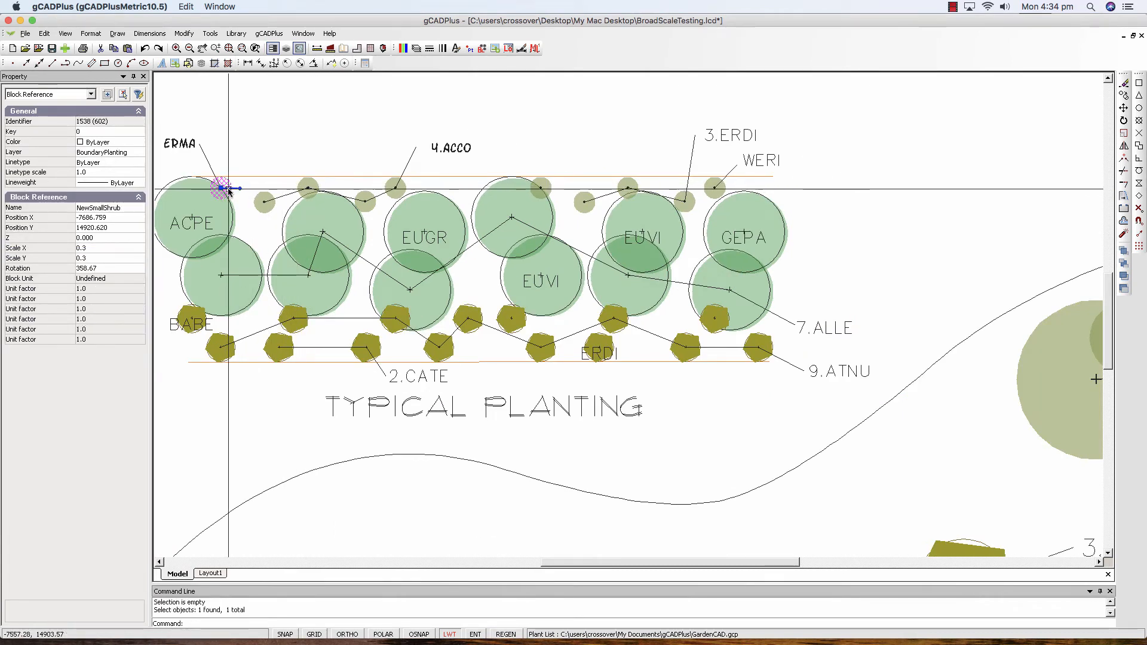
pyautogui.press('Escape')
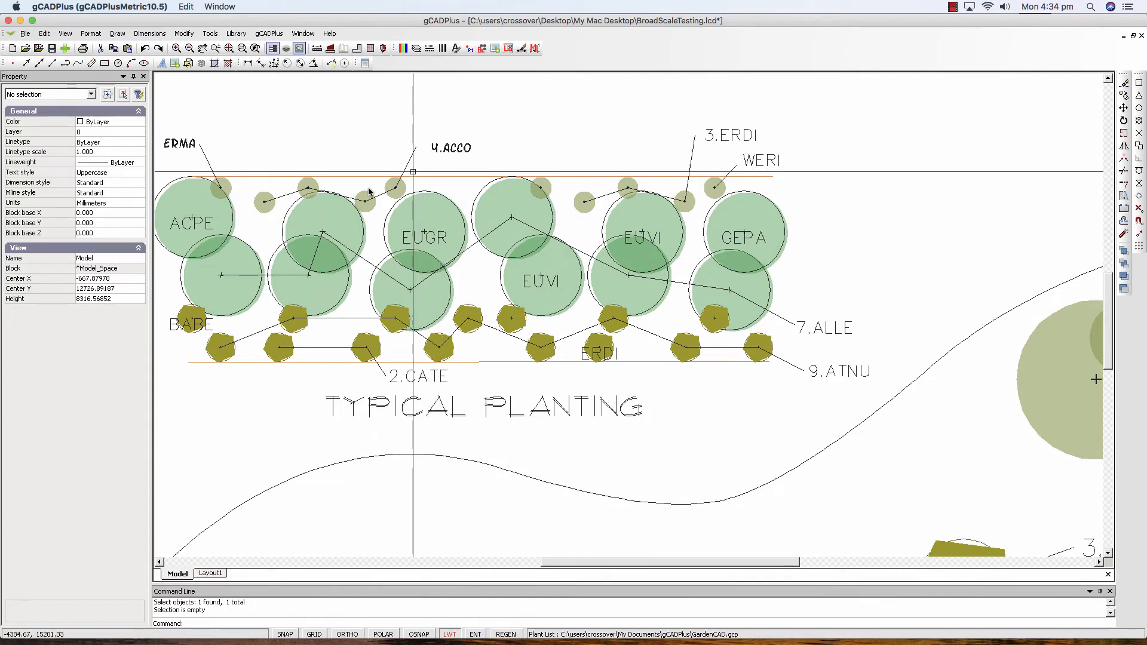
# Check the drawing for symbols with assigned plant names using Show symbols with names, and dismiss the result.
pyautogui.click(268, 33)
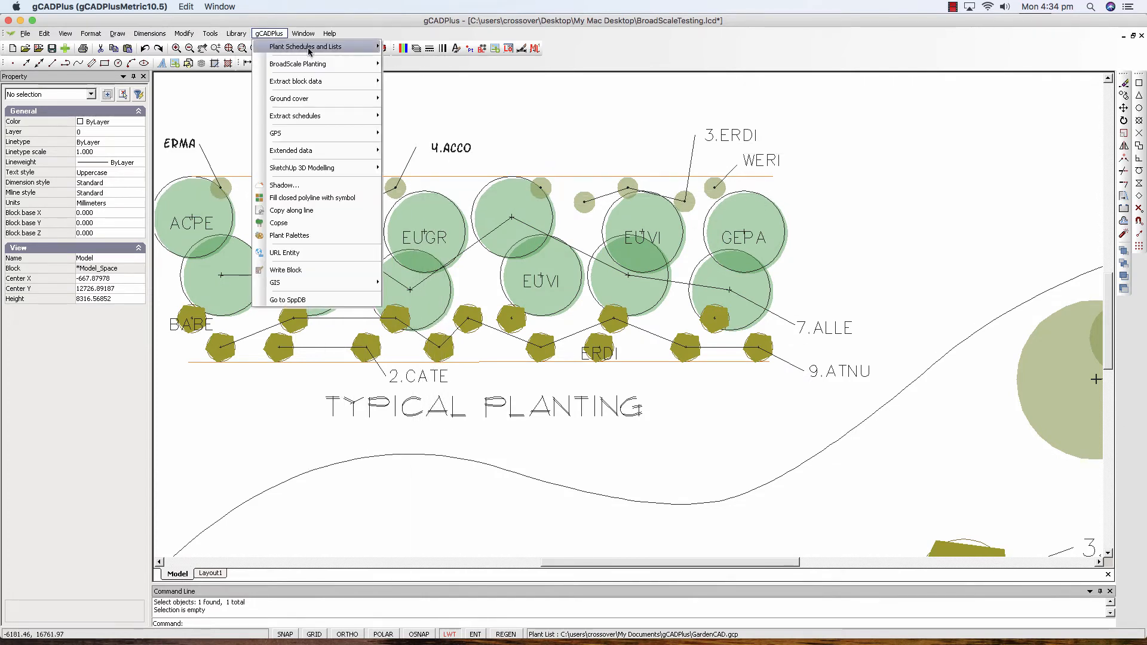
pyautogui.moveTo(347, 53)
pyautogui.click(438, 122)
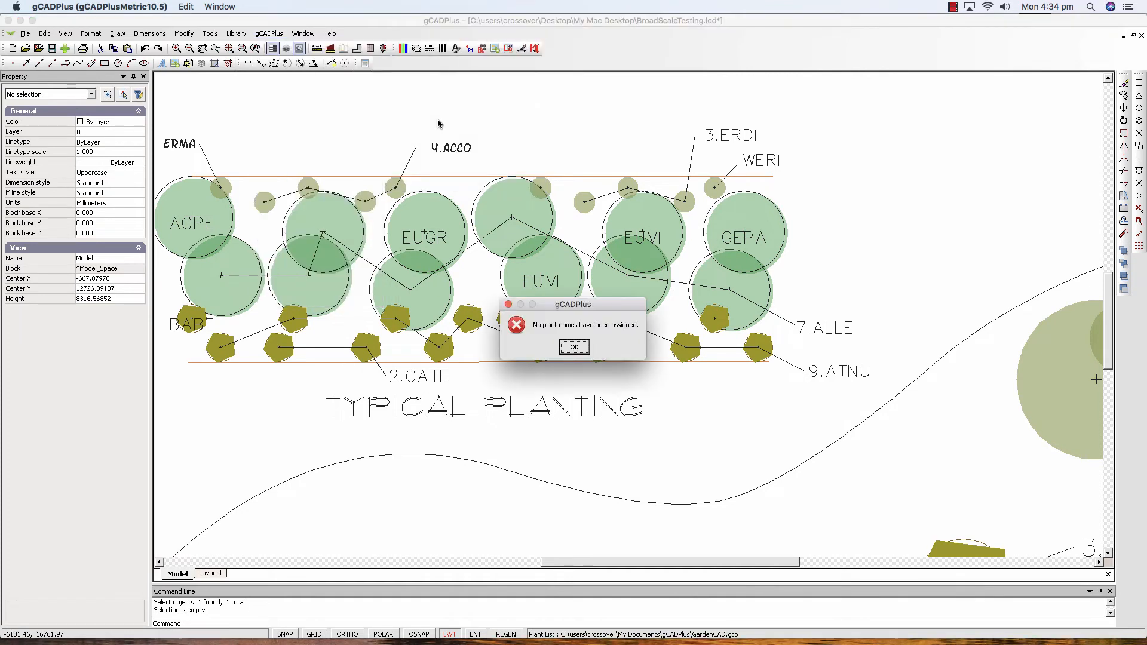
pyautogui.click(574, 347)
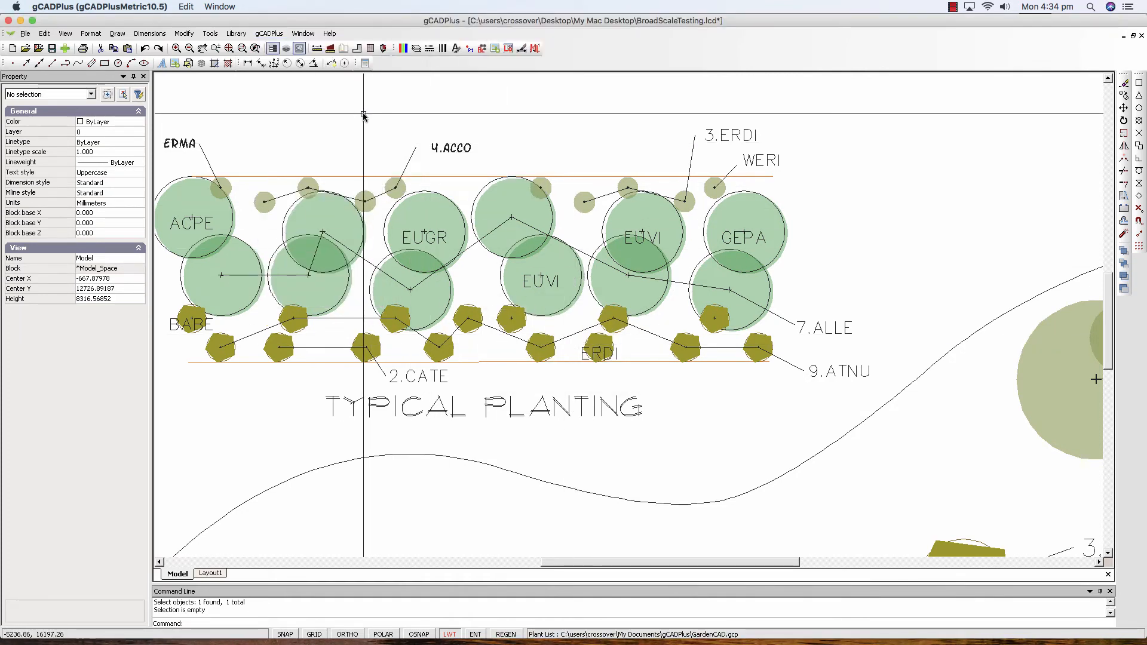
# Save the BroadScaleTesting drawing.
pyautogui.scroll(-1, 364, 127)
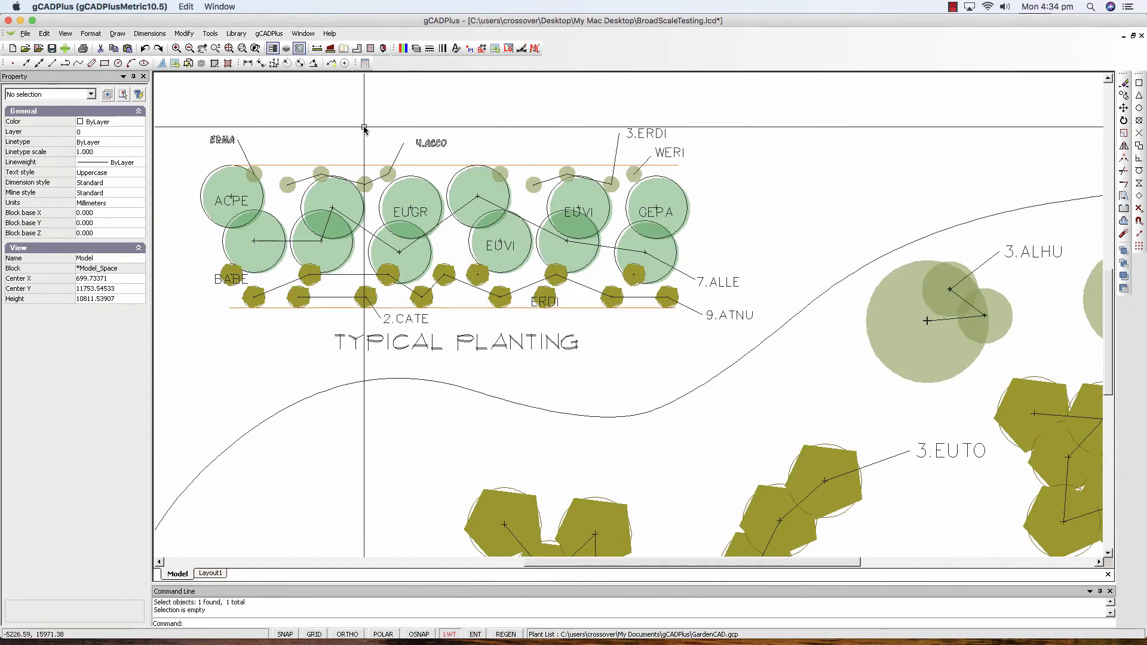
pyautogui.click(51, 48)
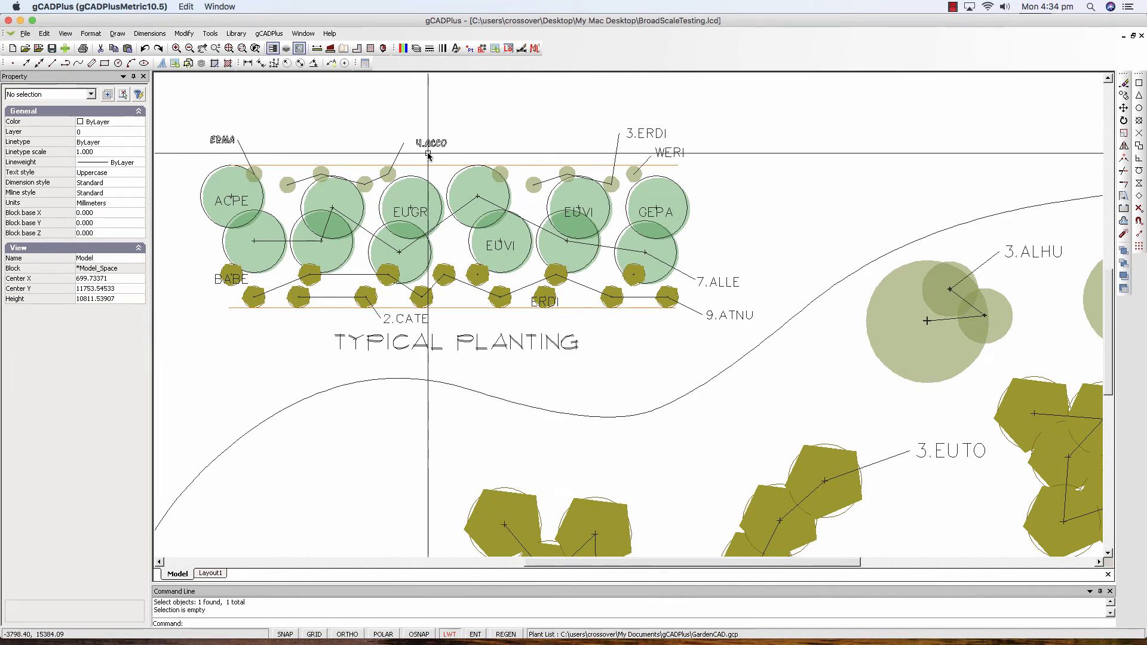
# Highlight all symbols labelled through BroadScale Planting to check them, and clear the selection.
pyautogui.click(277, 34)
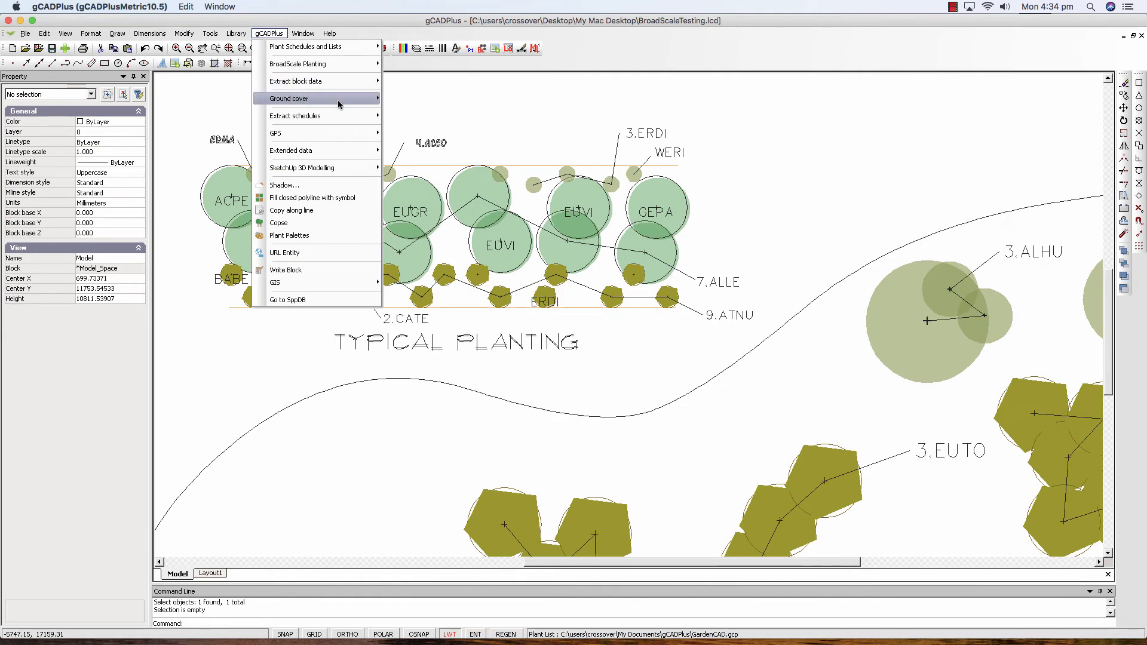
pyautogui.moveTo(343, 100)
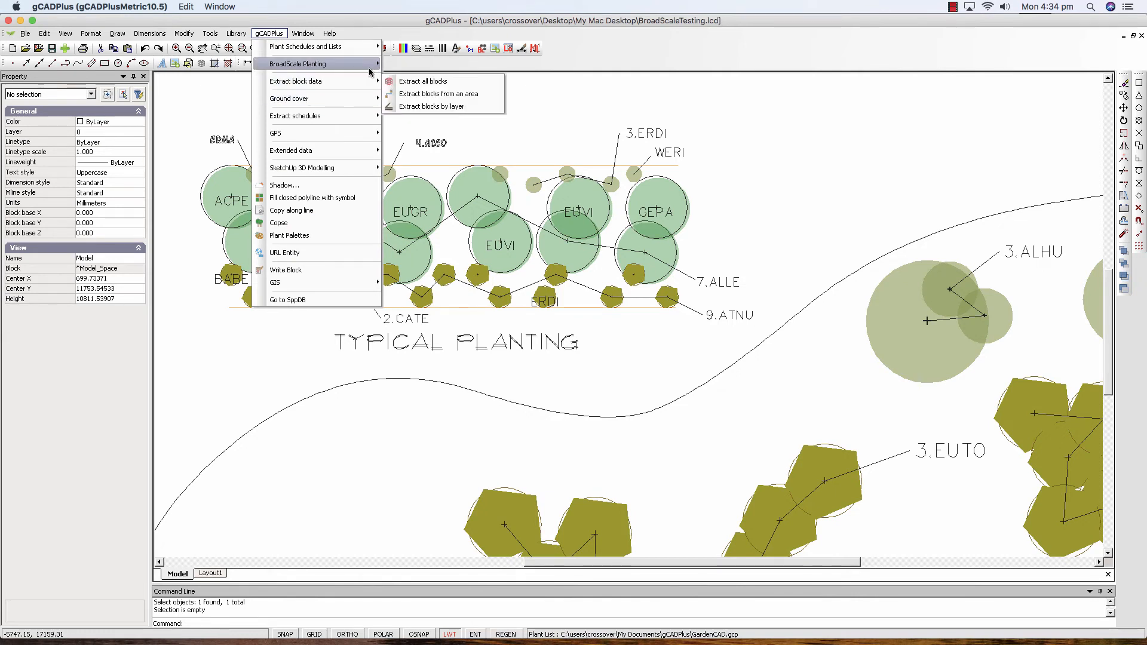
pyautogui.moveTo(353, 64)
pyautogui.click(452, 113)
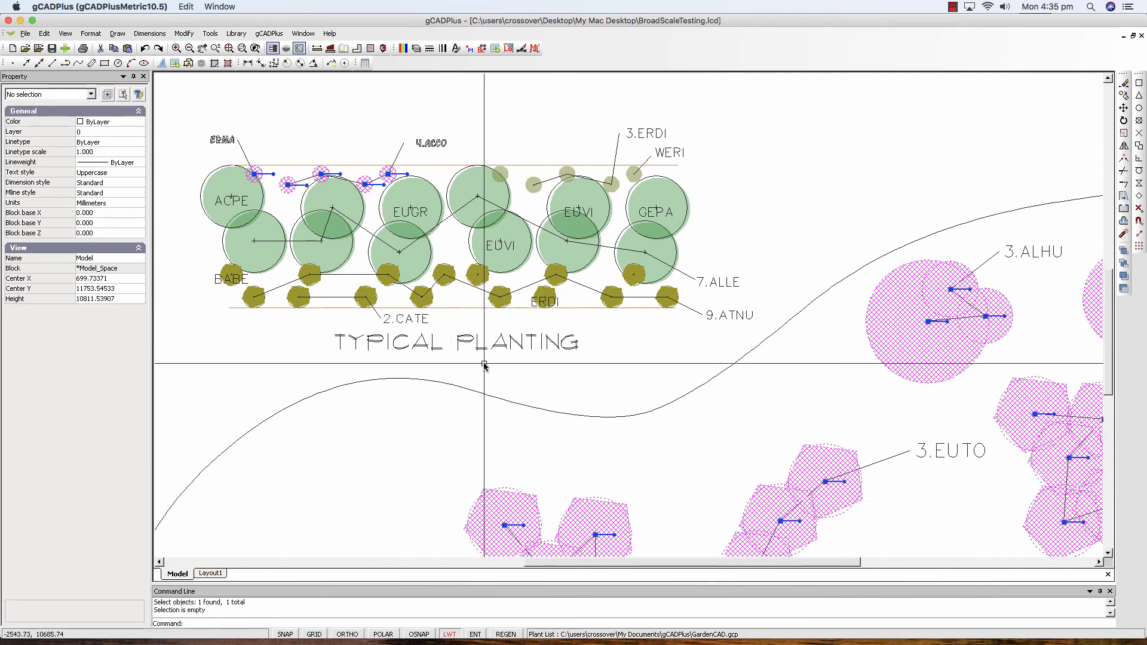
pyautogui.press('Escape')
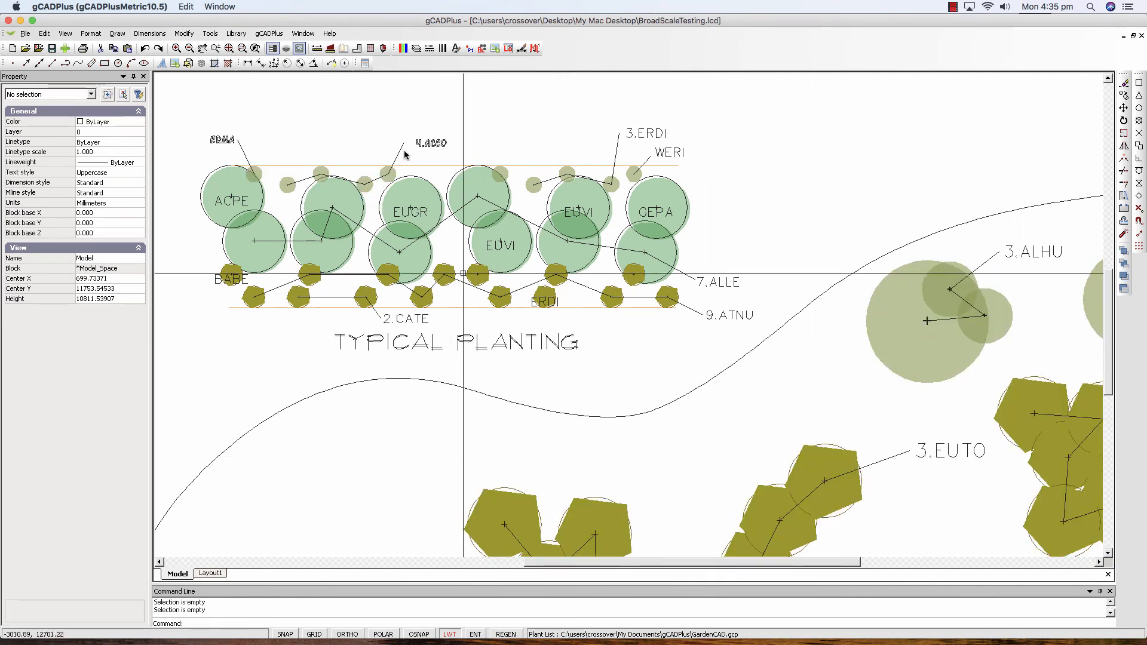
# Review the Show symbols with names command among the Plant Schedules and Lists commands.
pyautogui.click(277, 34)
pyautogui.moveTo(327, 47)
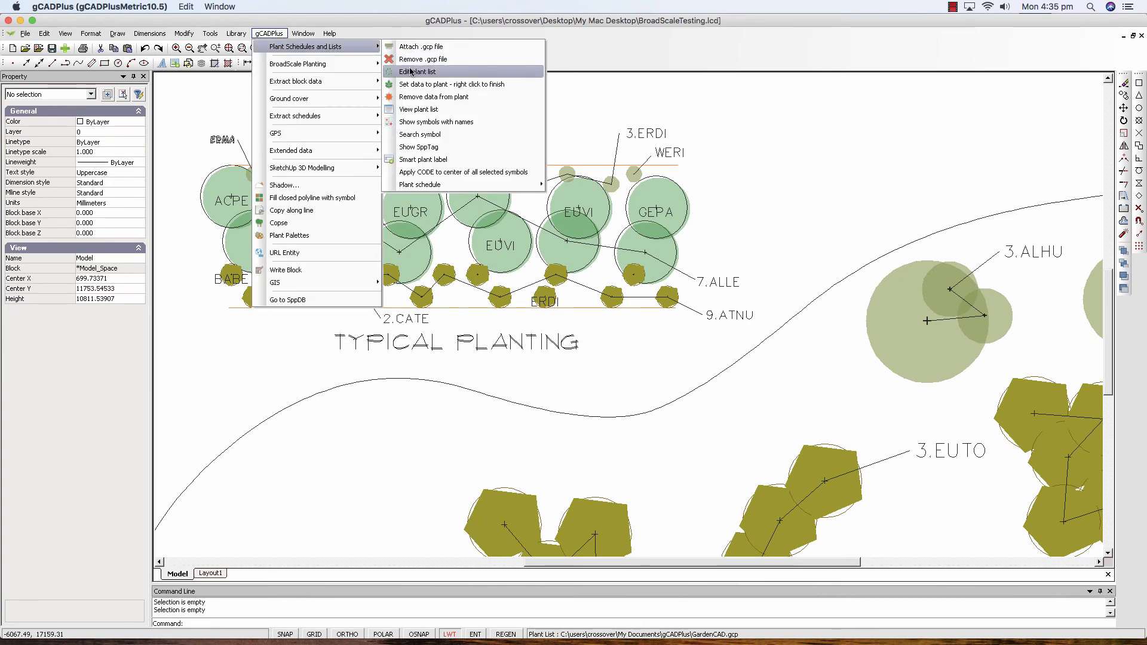
pyautogui.click(433, 123)
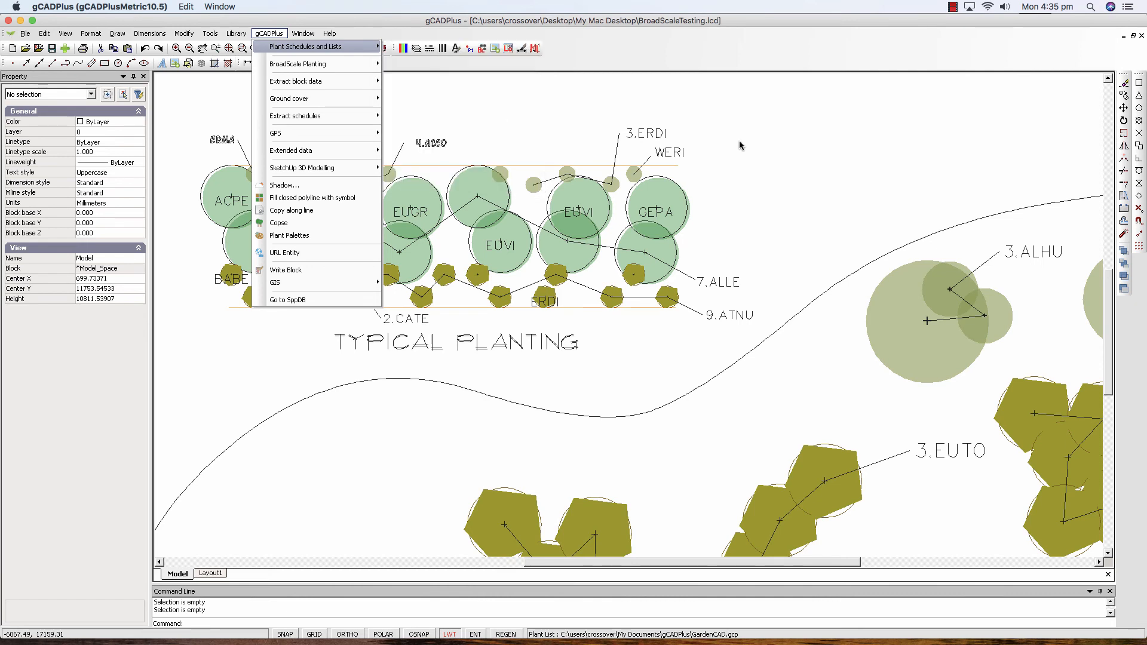